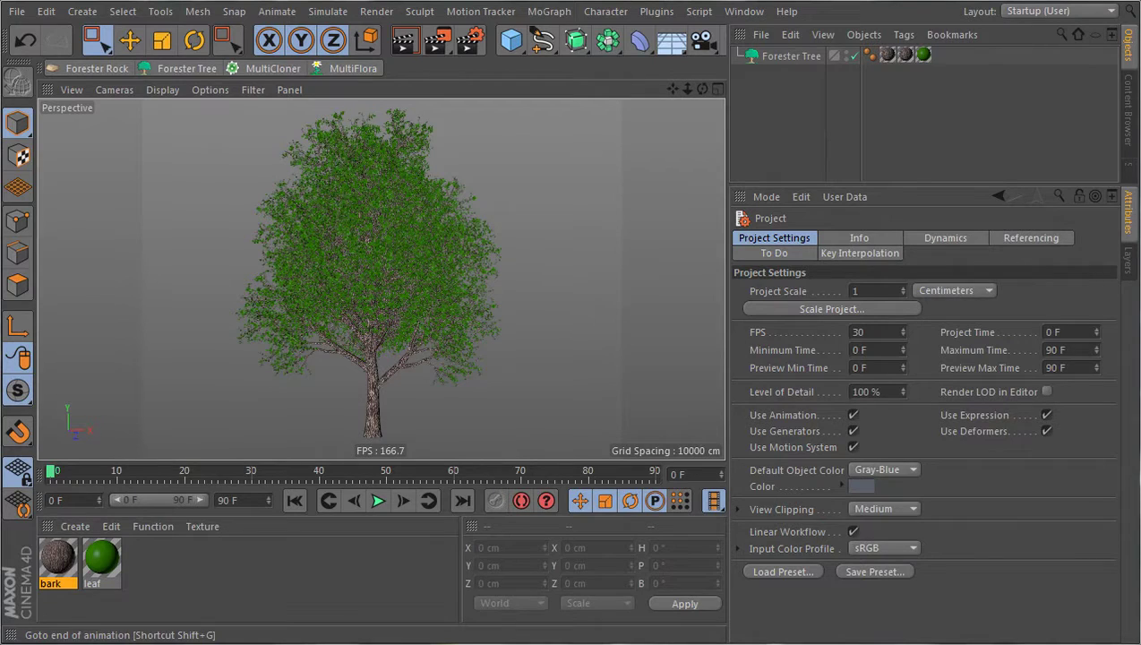
Select the Forester Tree, keep its HyperWind settings shown, and deselect the object
click(806, 57)
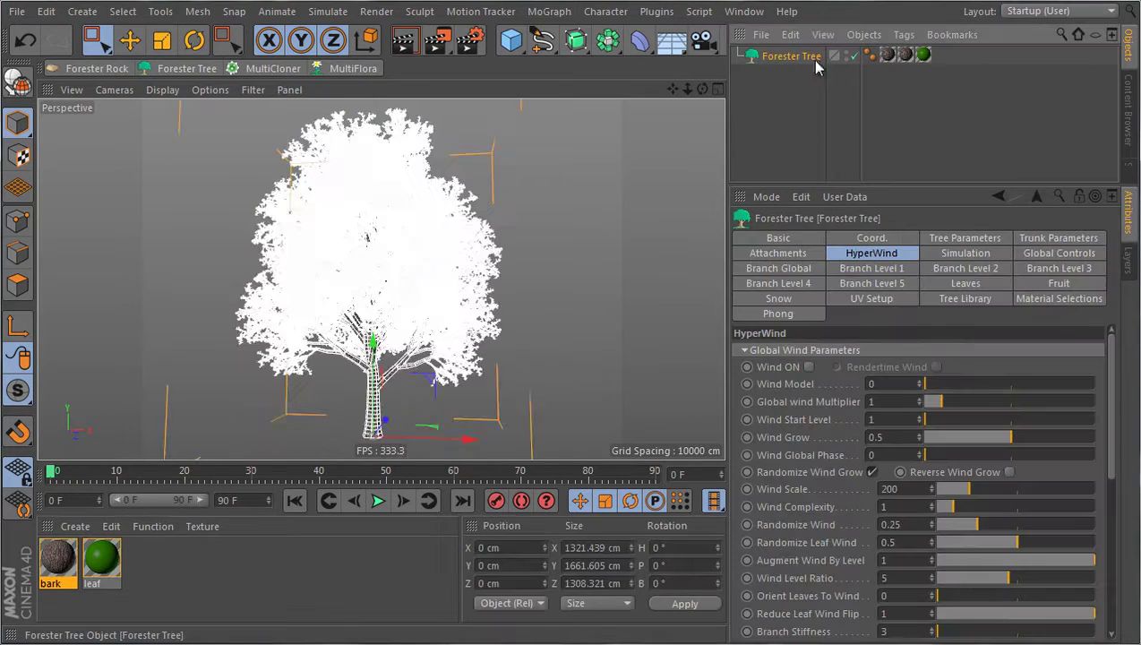
click(594, 277)
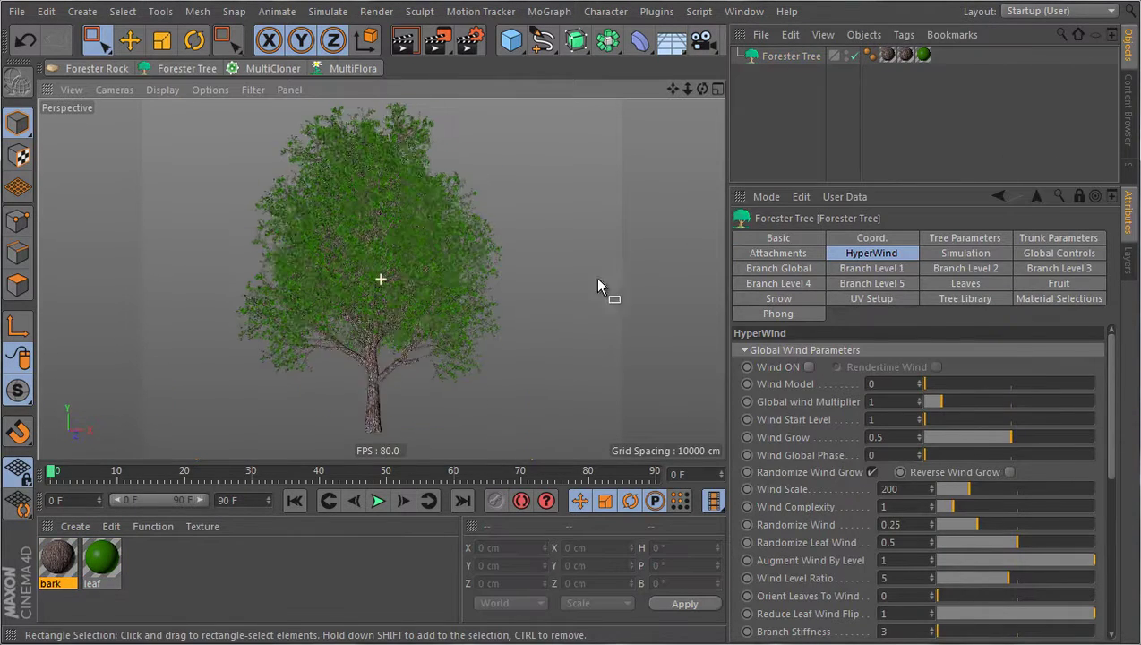
alt+drag(465, 293, 433, 231)
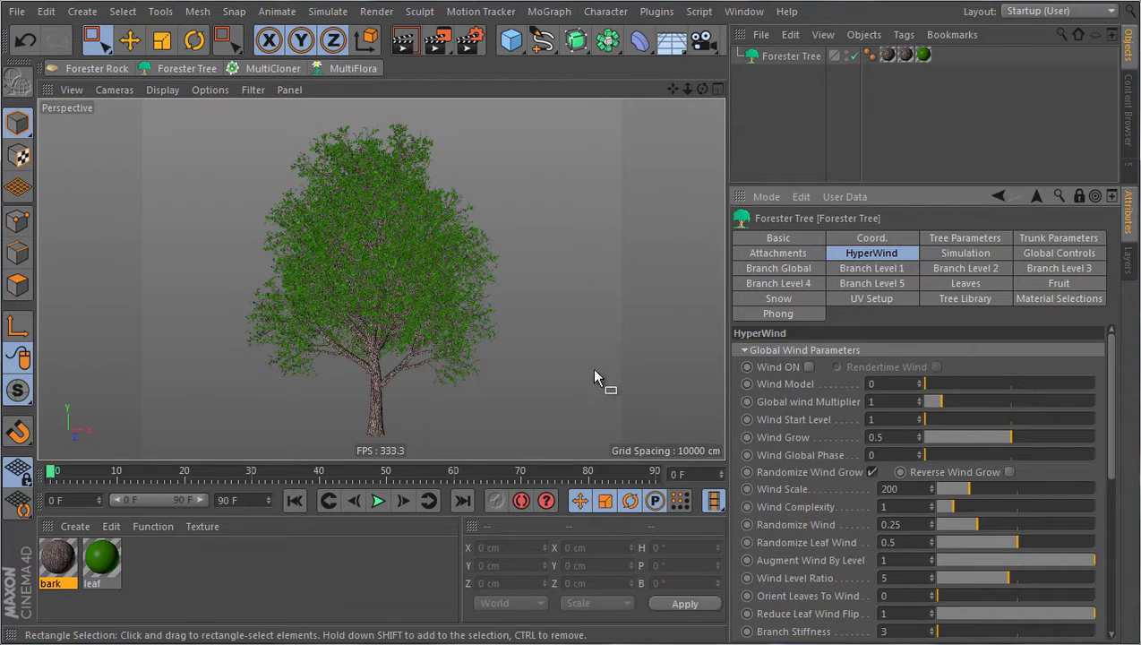
alt+drag(602, 384, 523, 348)
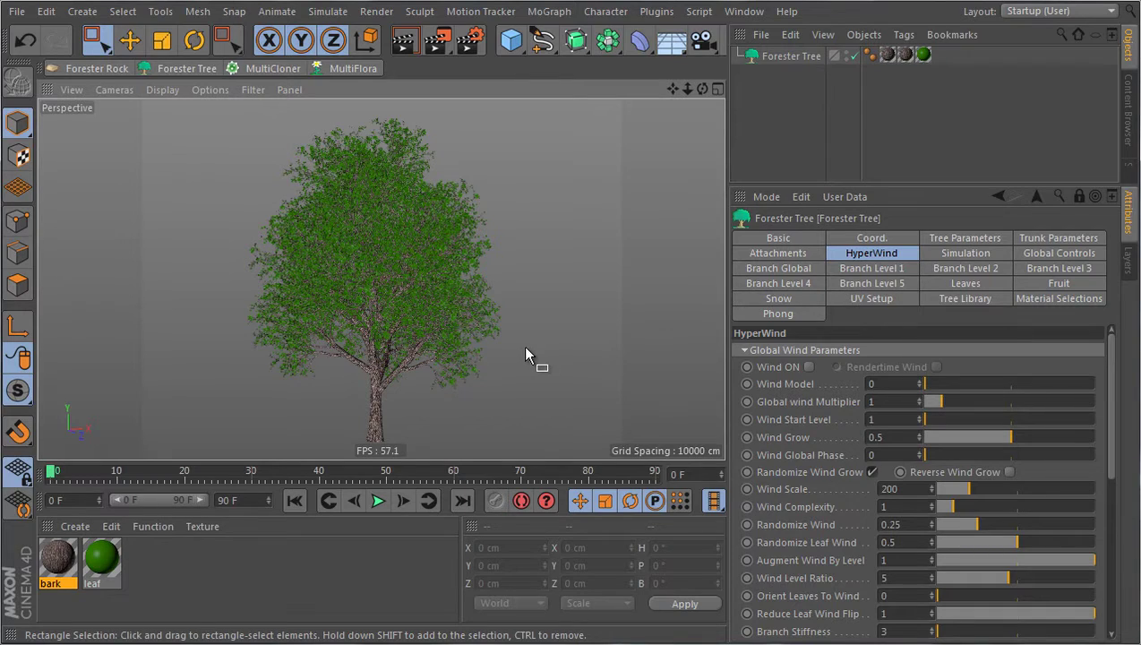
Try HyperWind on the full tree by enabling Wind ON and playing the animation, and disable it again
click(808, 367)
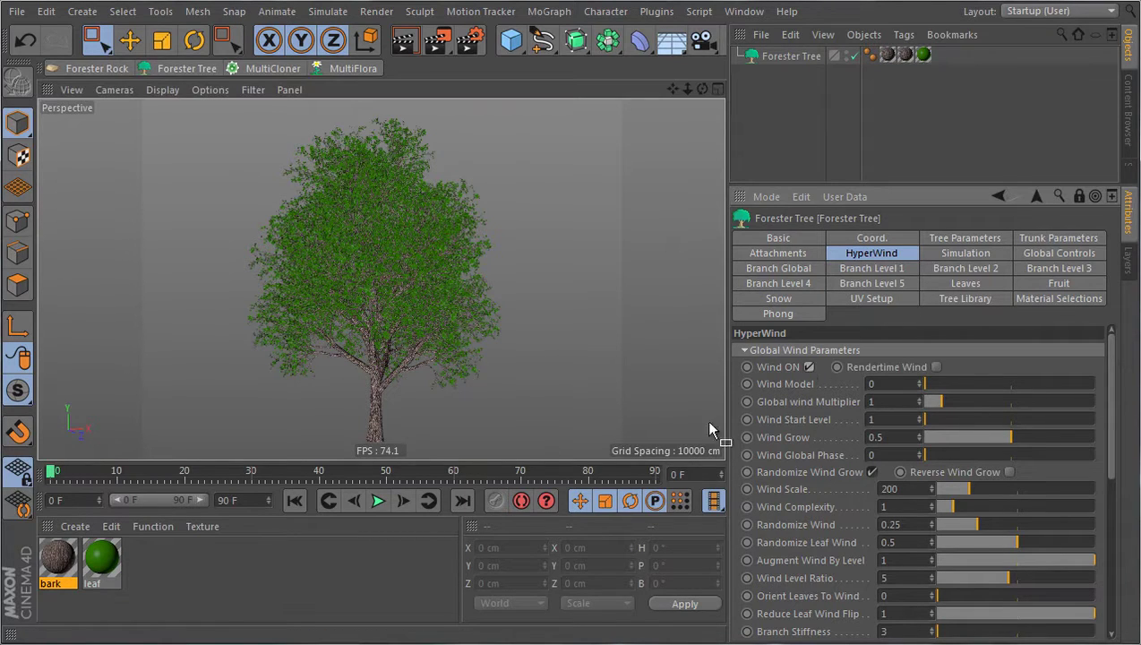
click(377, 501)
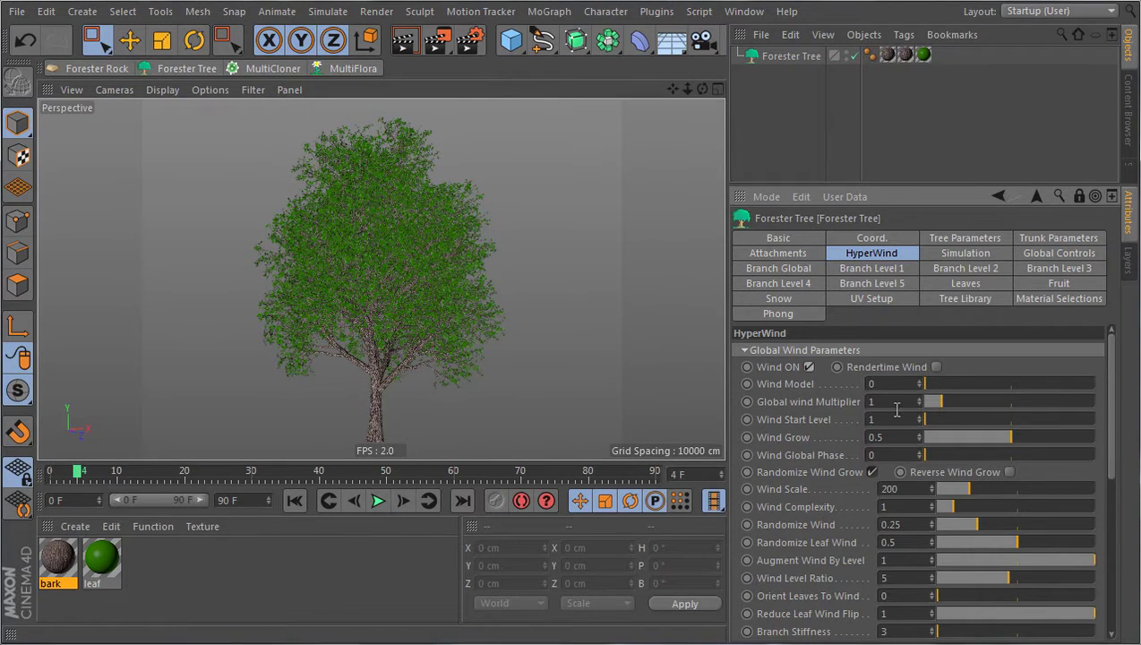
click(809, 367)
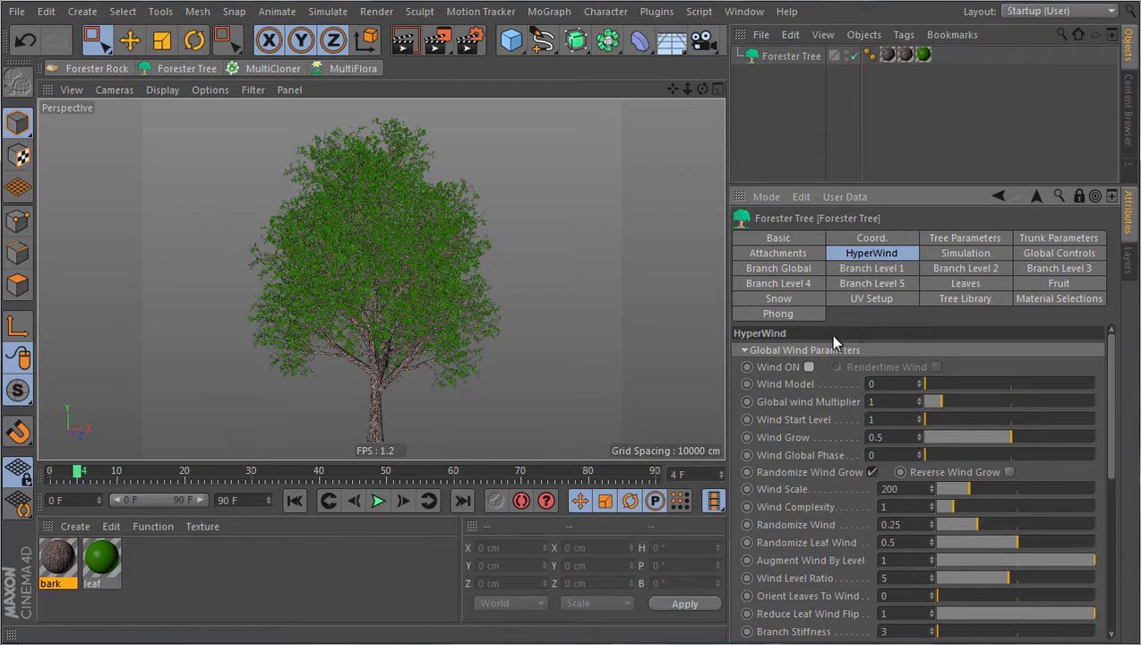
Set the Branch Level 1 Insertion Count to 1 and return the animation to its first frame
click(892, 272)
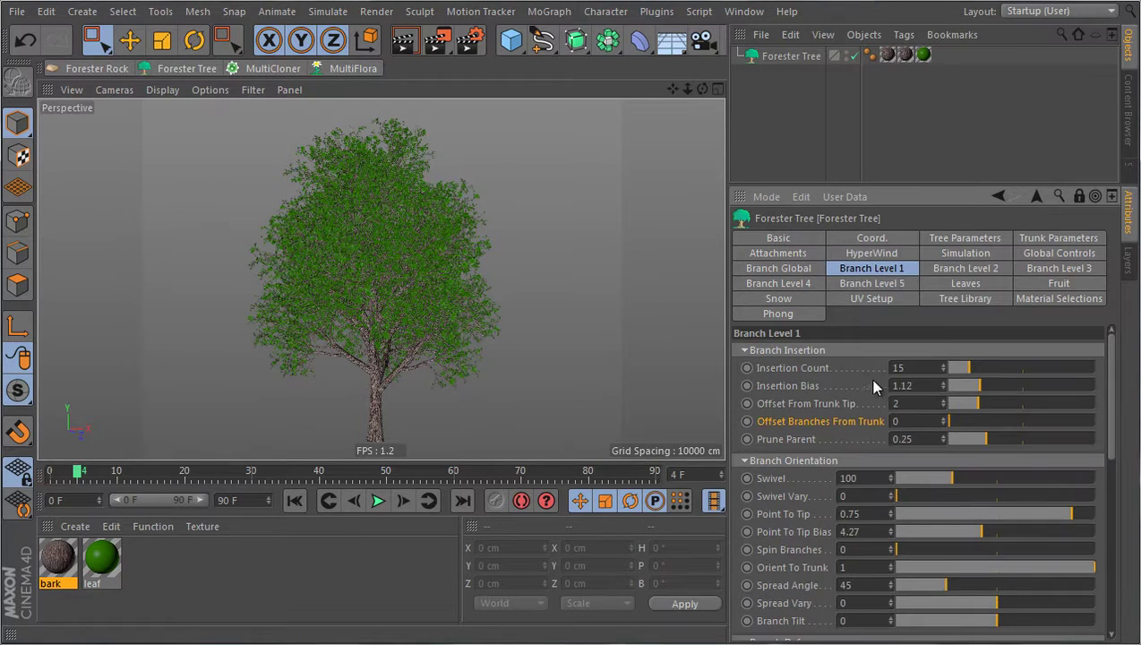
text(1)
key(Return)
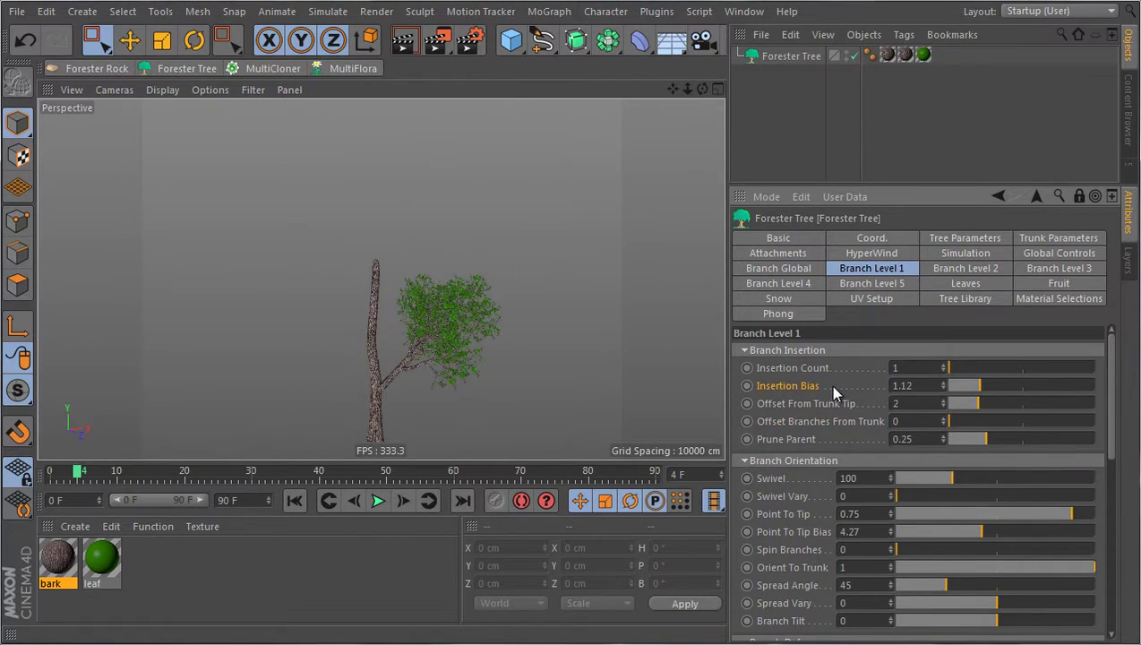
click(294, 499)
scroll(439, 368, up, 5)
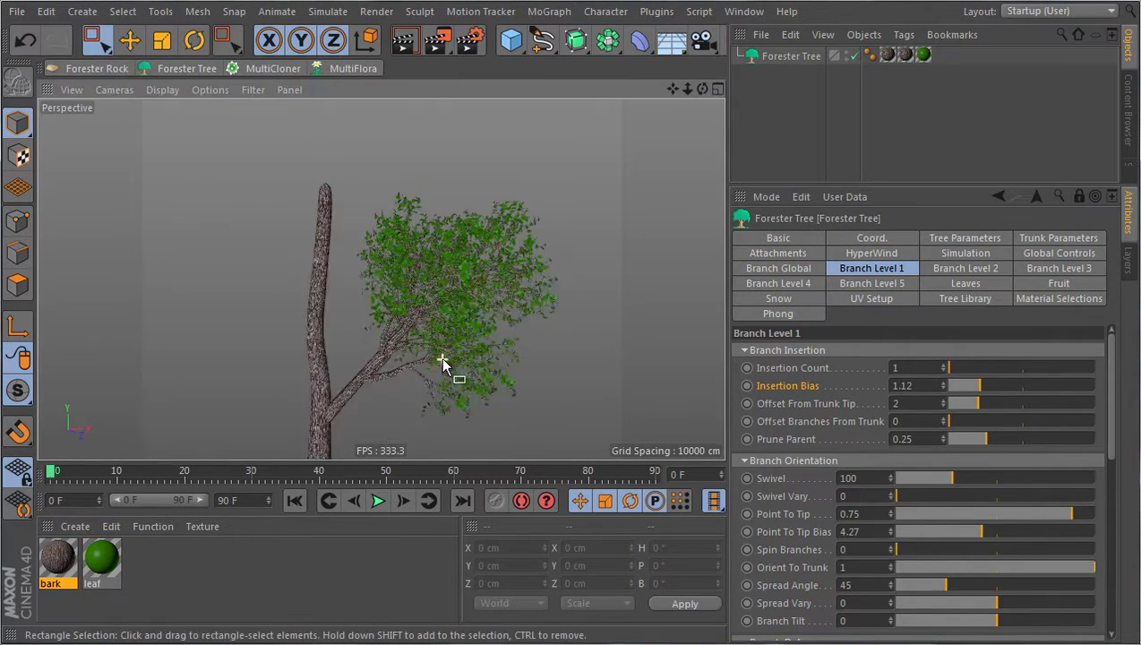
scroll(526, 299, up, 4)
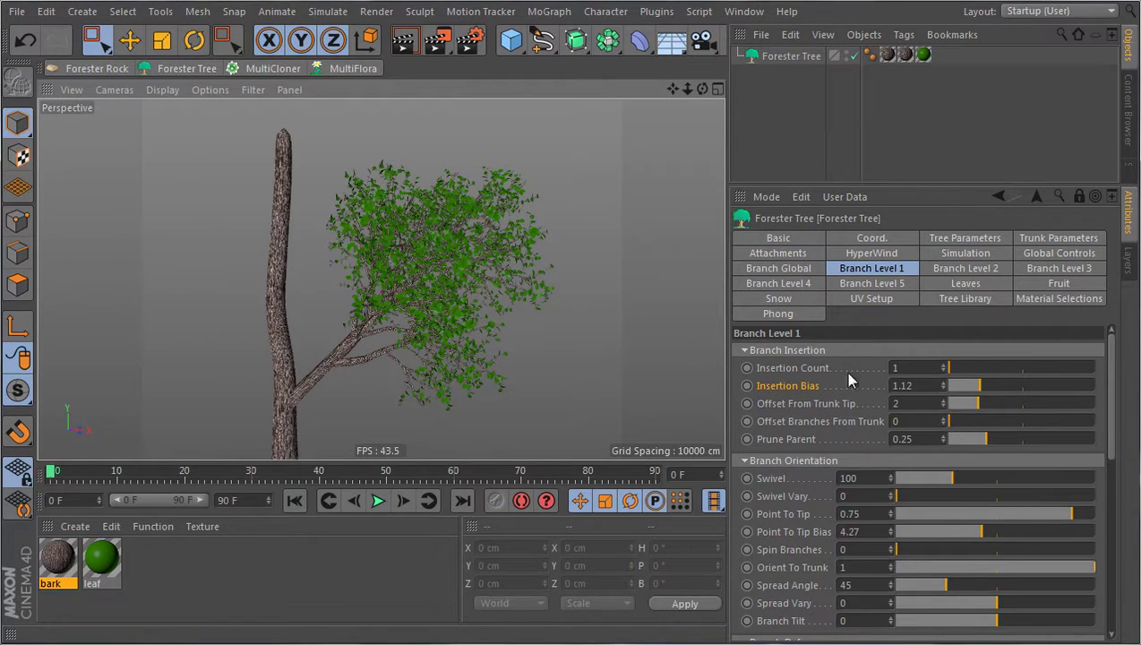
Try a Br Segments value of 10 in the global branch parameters and undo the change
click(806, 269)
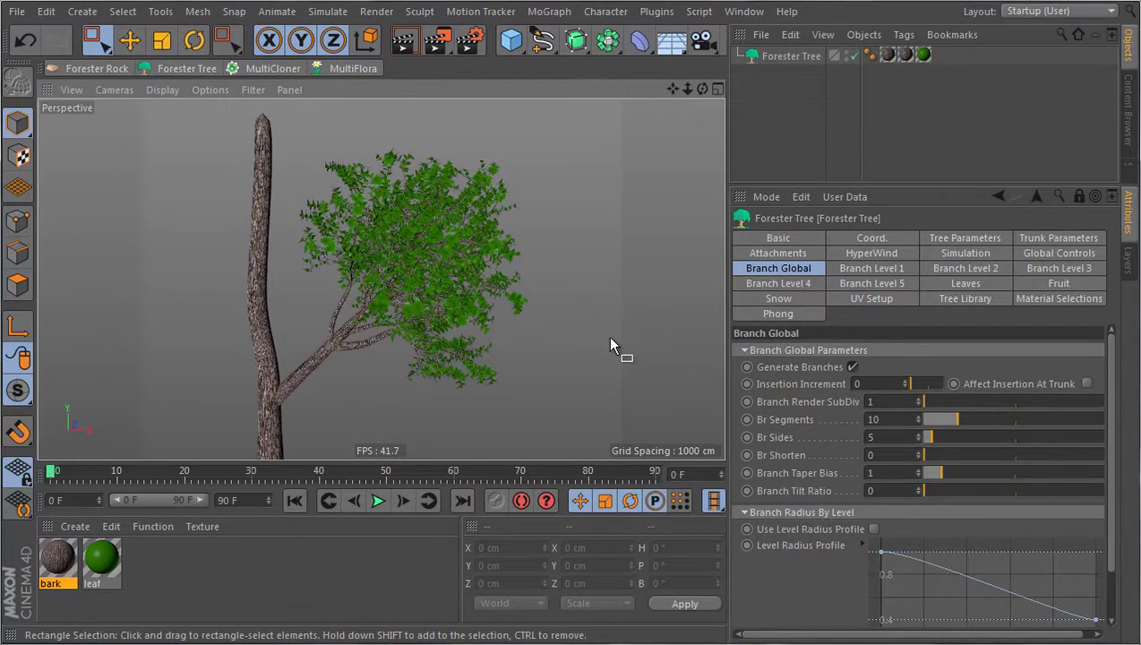
key(ctrl+z)
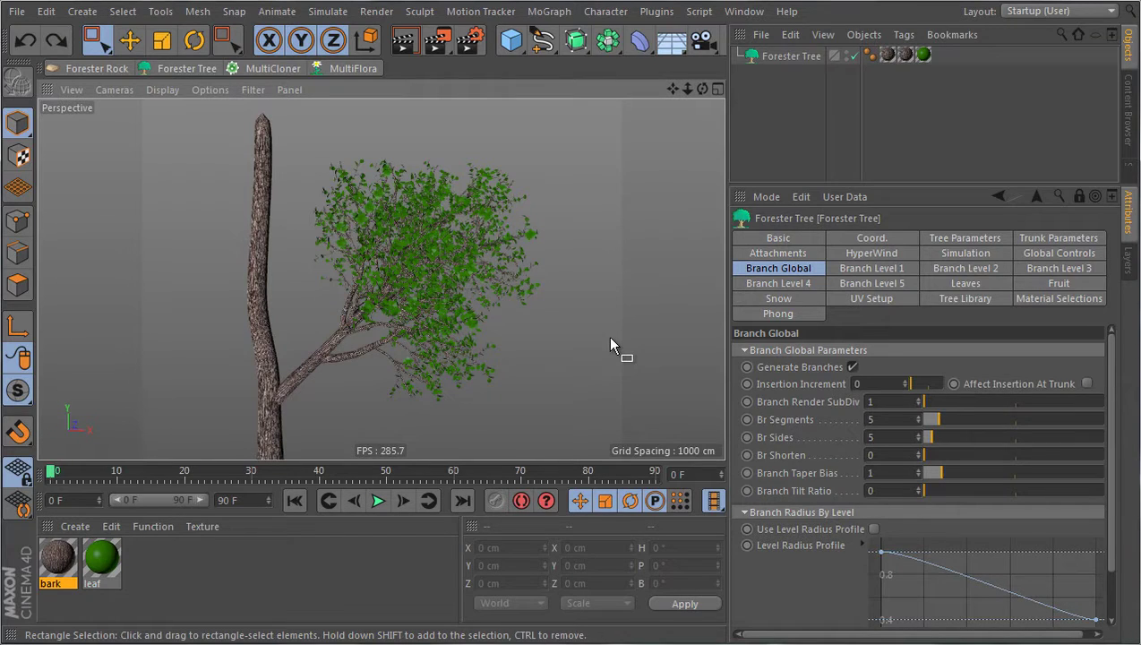
Enable Wind ON in the tree's HyperWind settings and play the animation
click(889, 254)
click(808, 368)
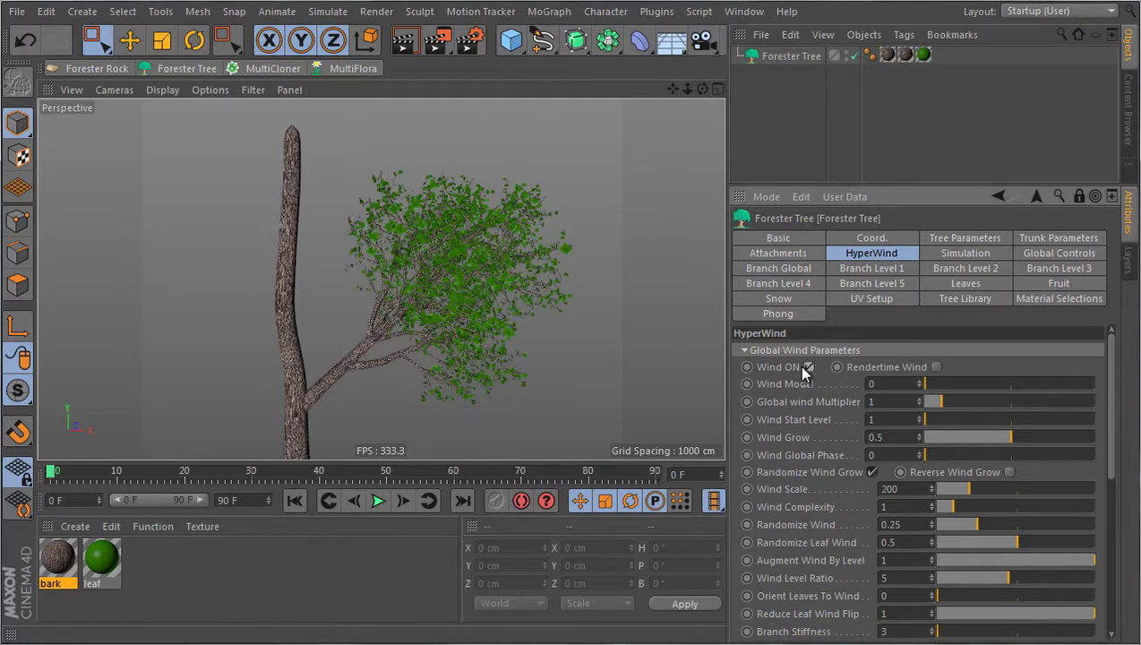
click(378, 500)
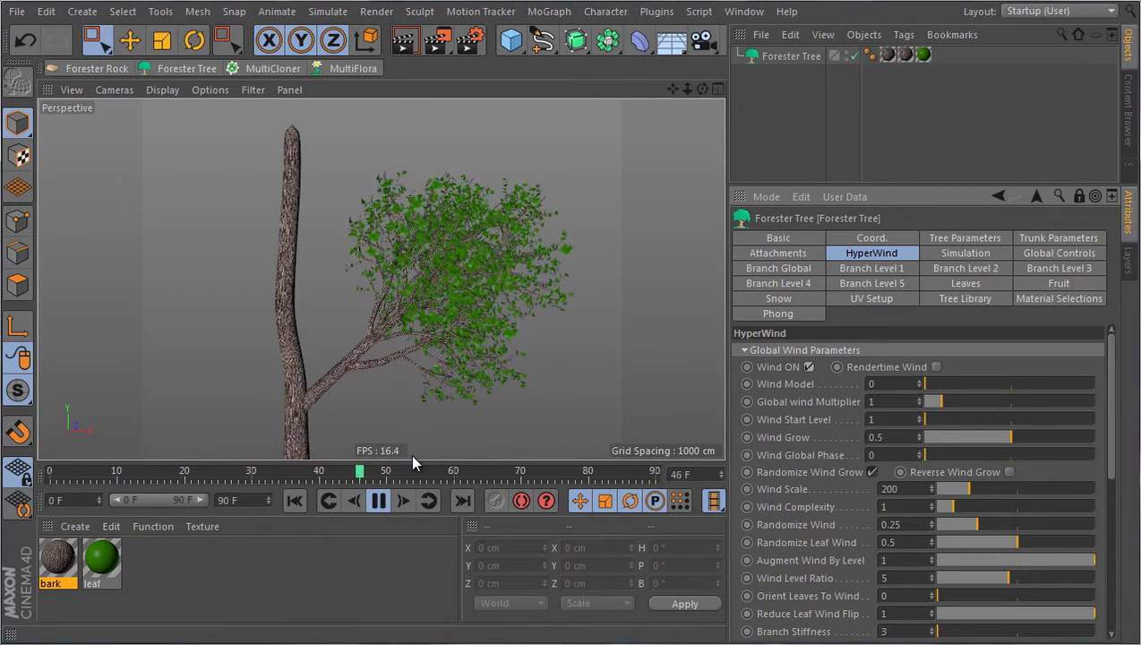
Test the tree preview with Viewport Levels at 4, restore 5, and enable Line Mode
click(984, 239)
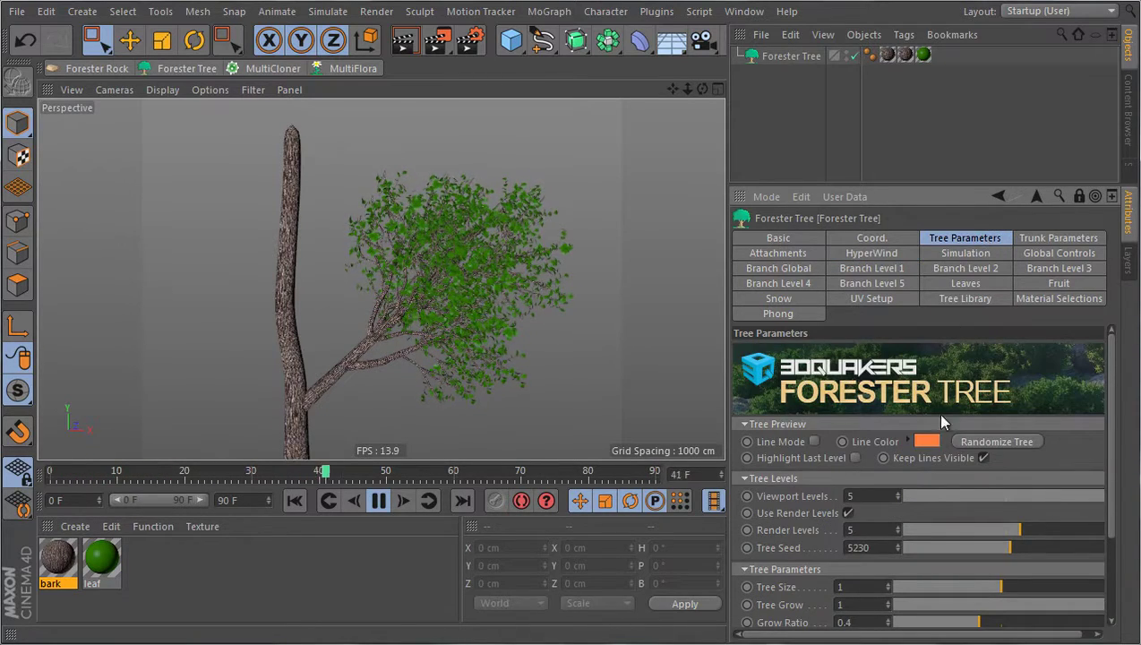
click(897, 500)
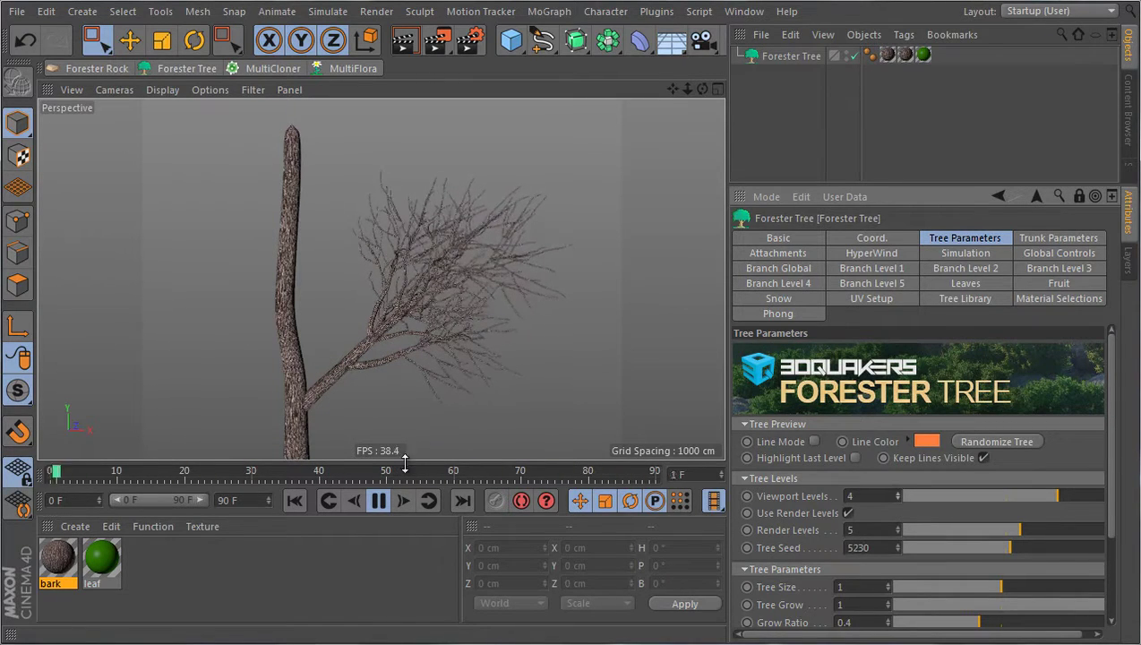
click(898, 493)
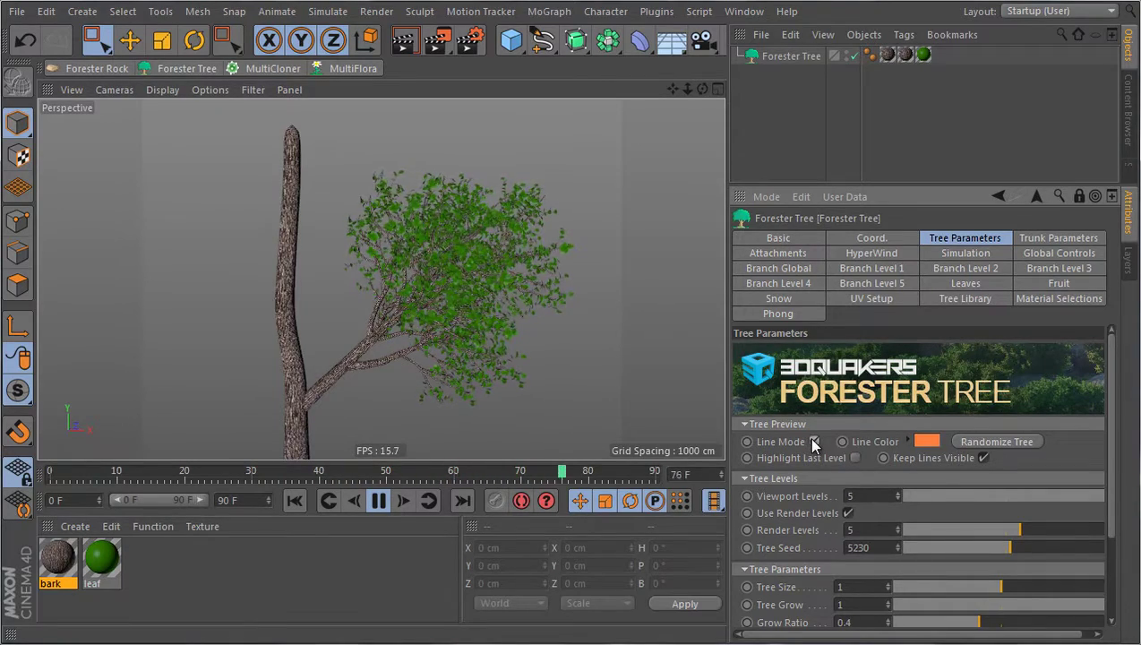
click(813, 442)
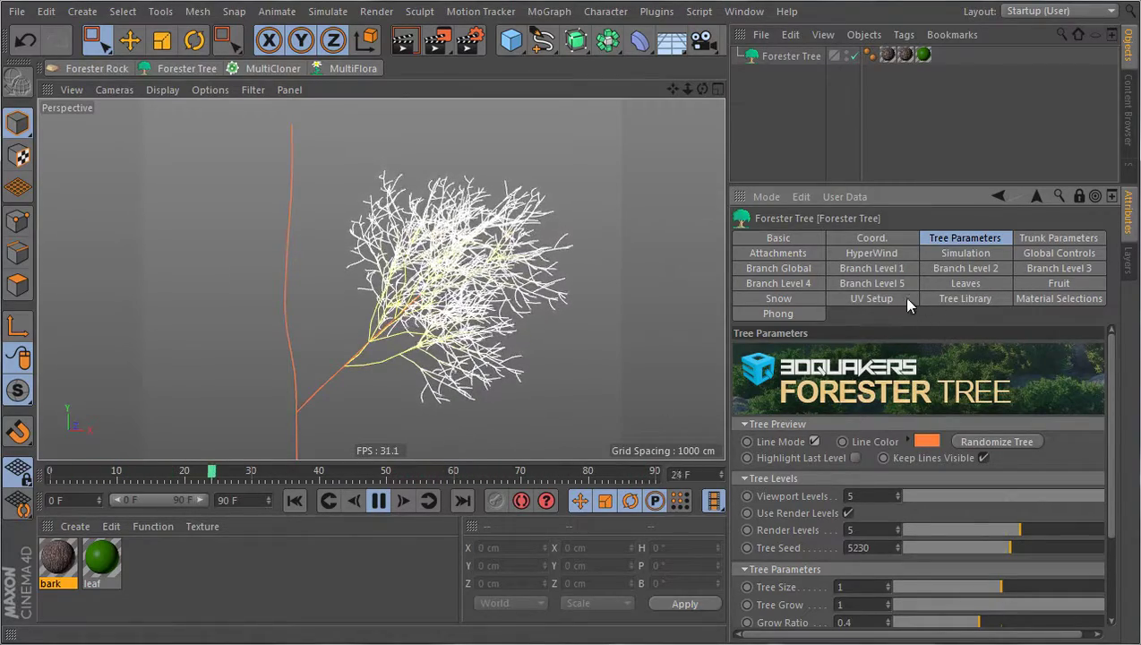
Try a Wind Direction of 180 in HyperWind's directional wind settings and reset it to 0
click(885, 256)
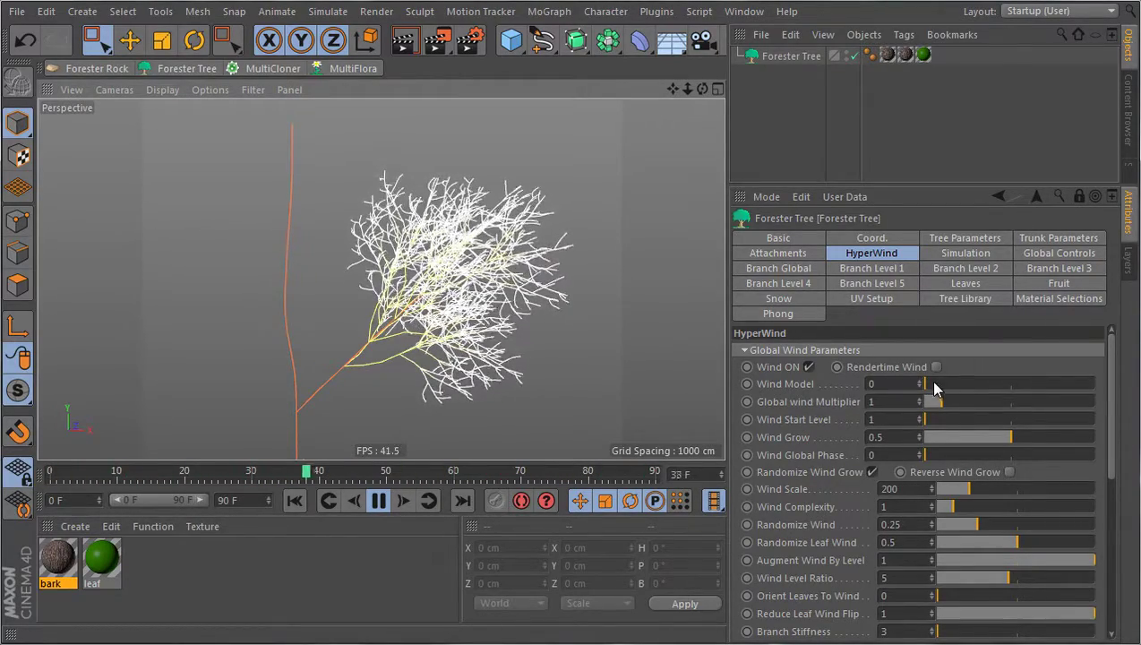
drag(972, 385, 947, 394)
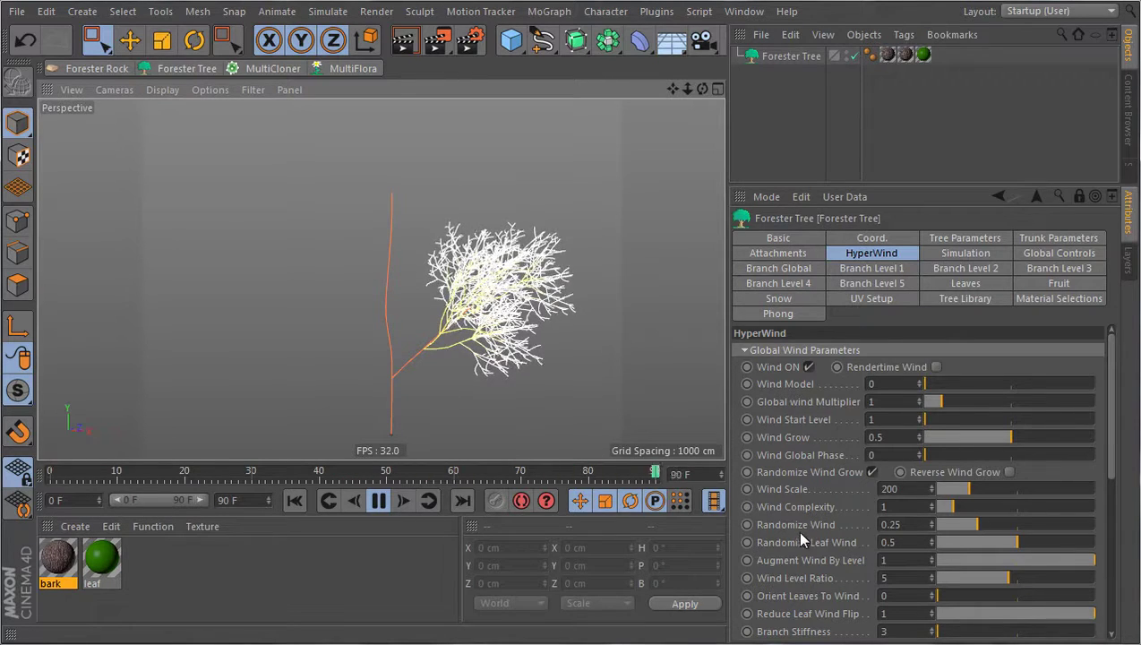
scroll(798, 530, down, 5)
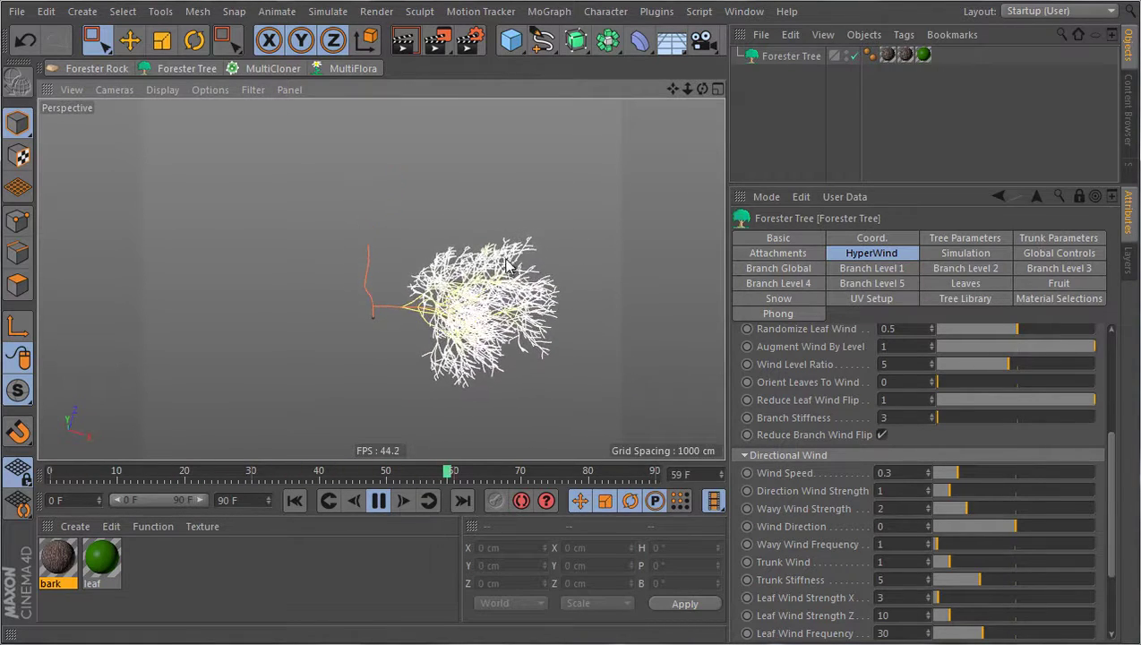
click(870, 528)
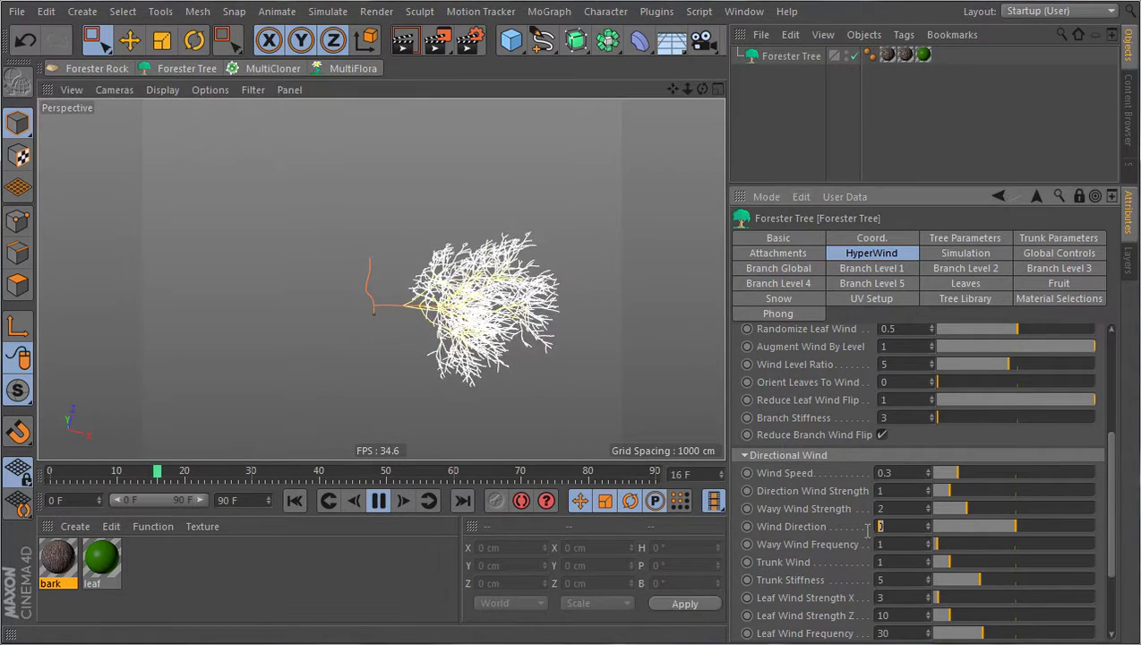
text(180)
key(Return)
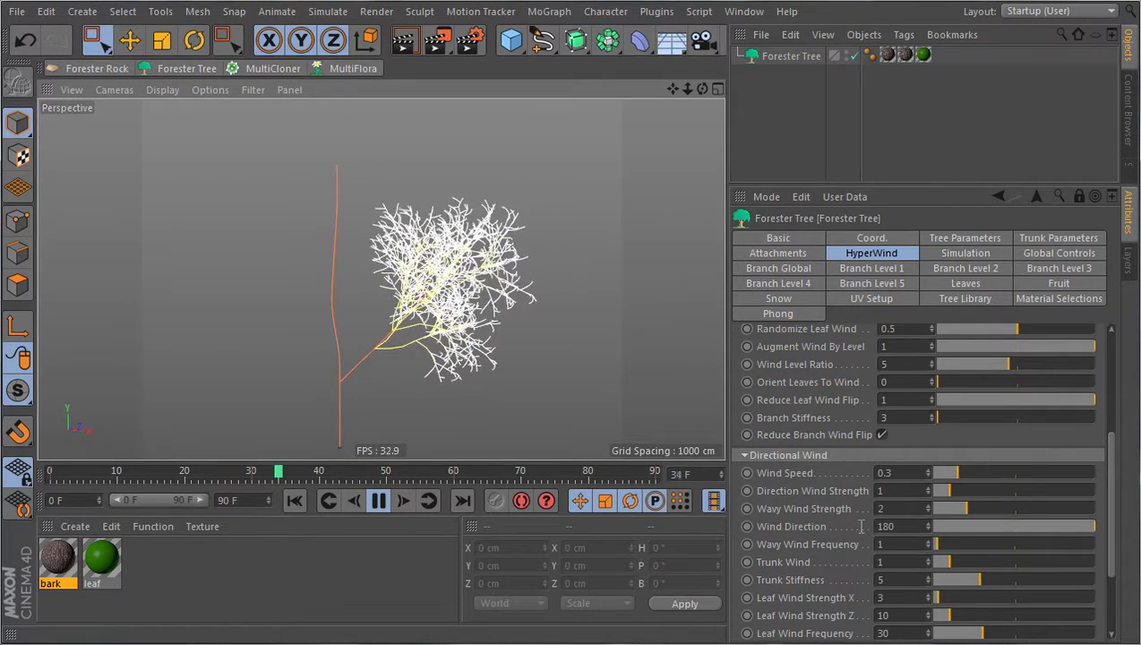
text(0)
key(Return)
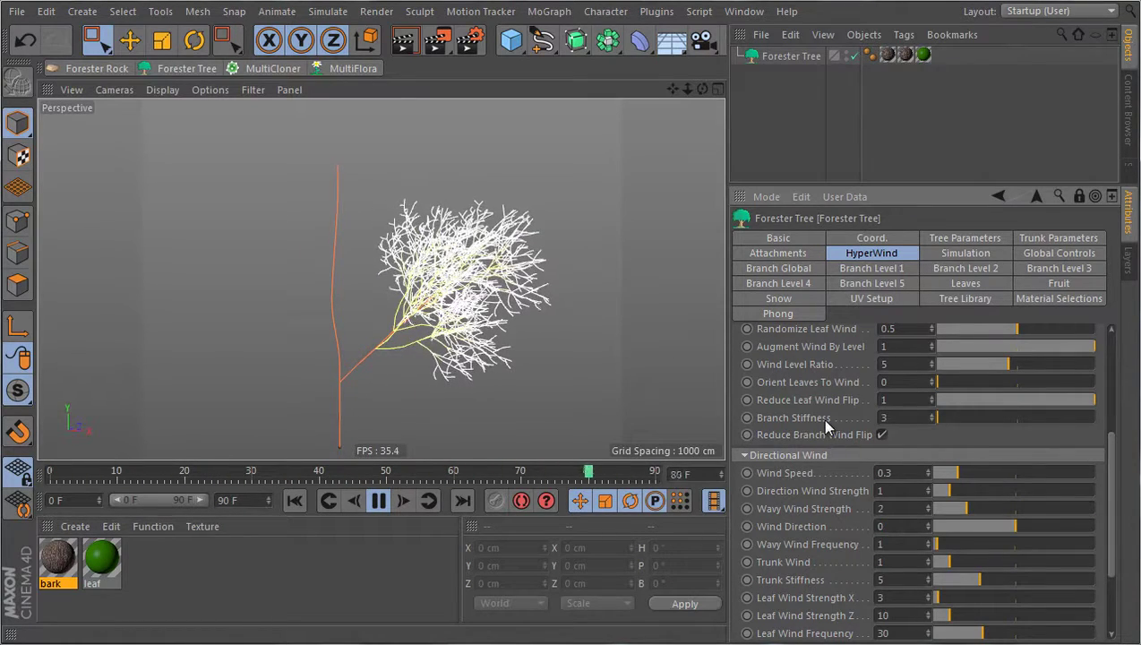
Set the Wind Model to 1 in the global wind parameters
scroll(825, 428, up, 5)
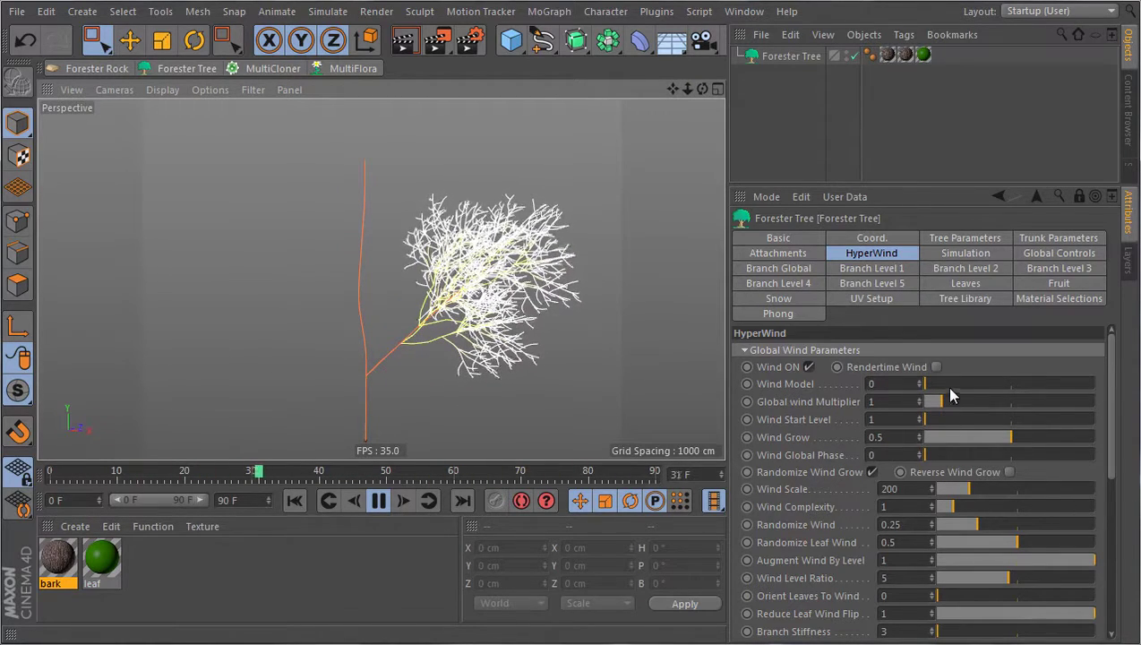
drag(947, 382, 1079, 385)
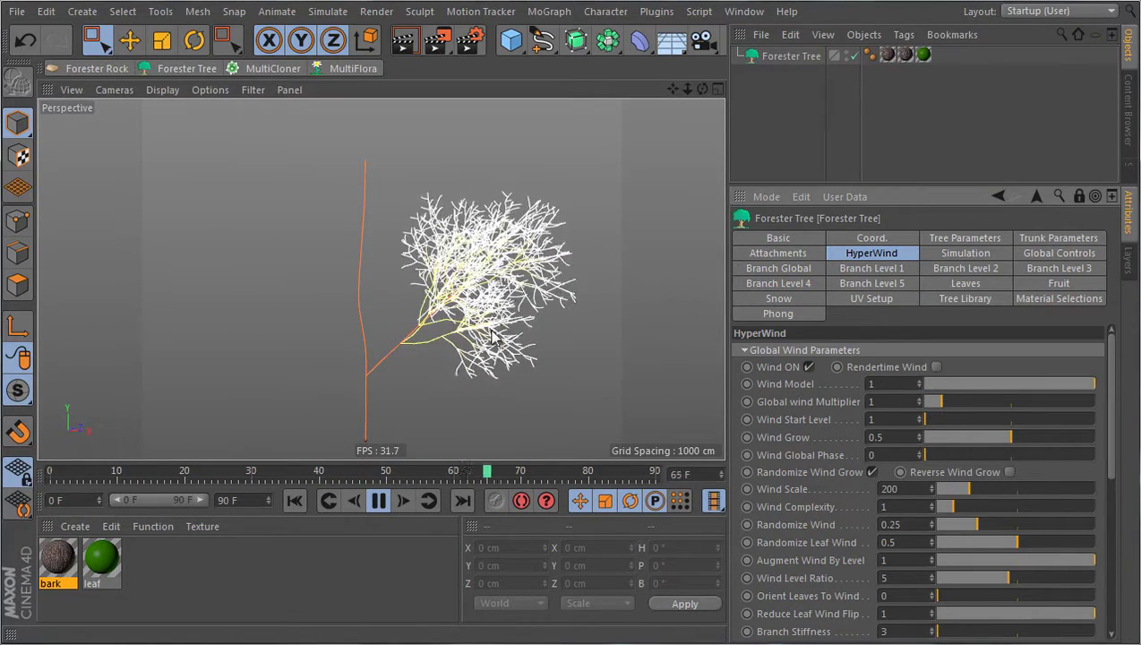
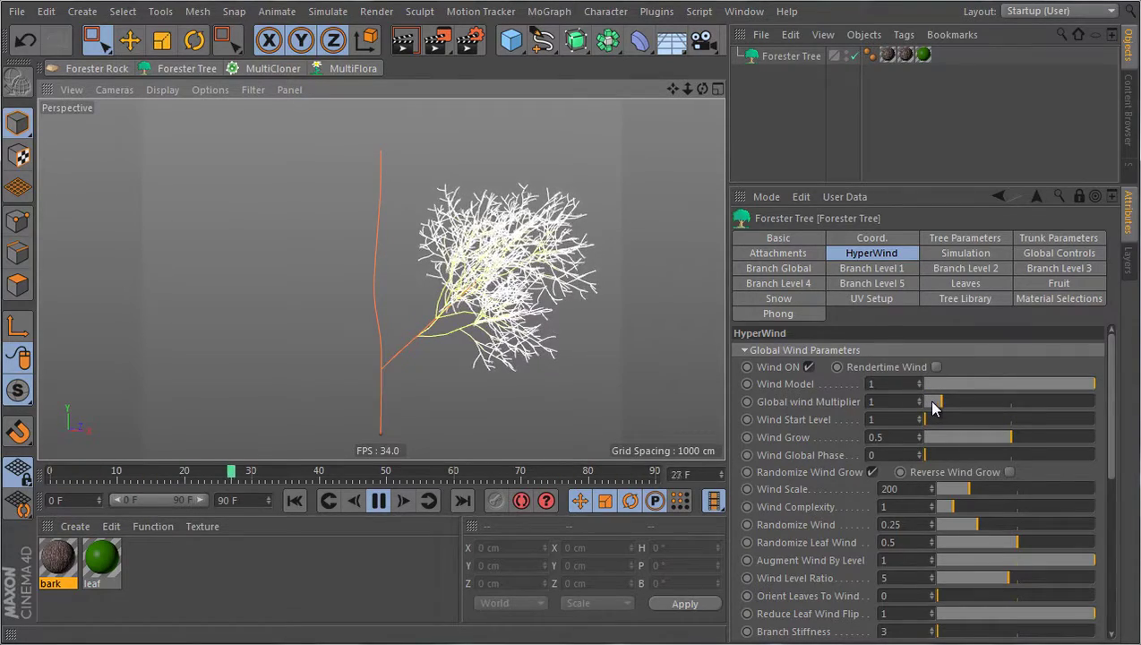
Try a Global wind Multiplier of about 4.02 and reset it to 1
drag(937, 401, 994, 402)
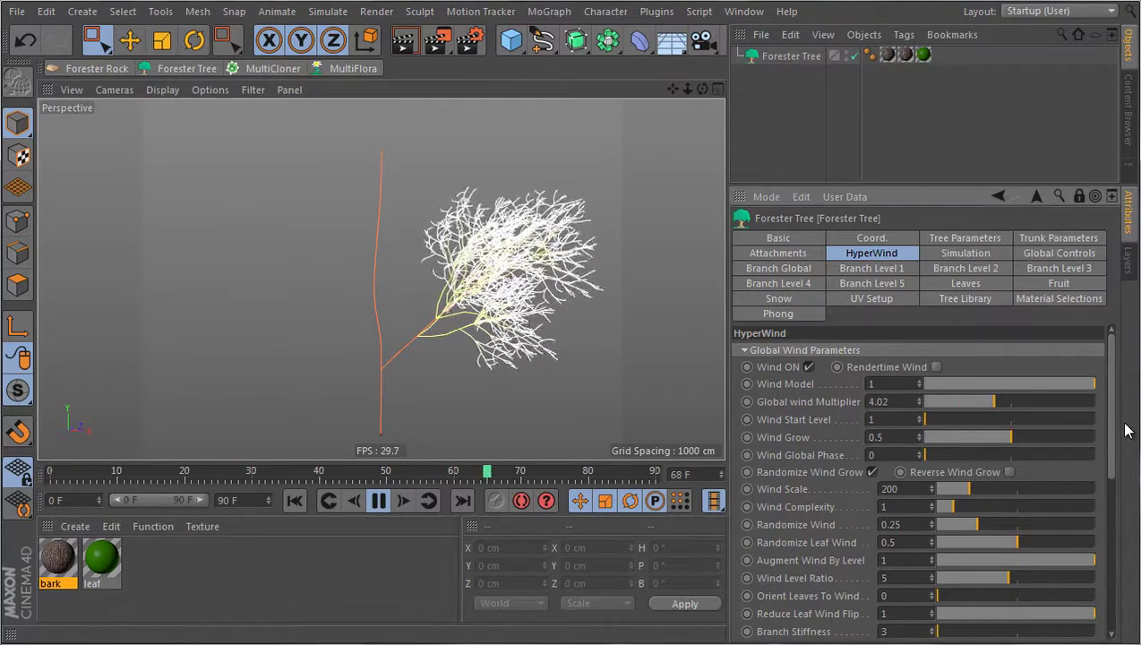
scroll(678, 237, up, 4)
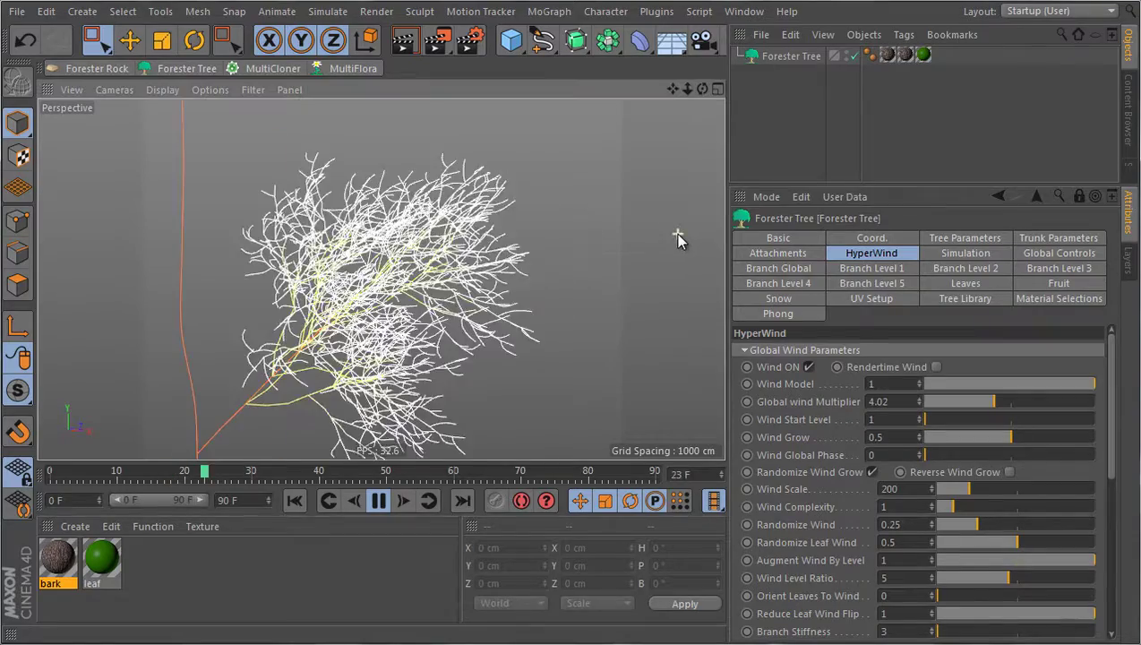
click(902, 402)
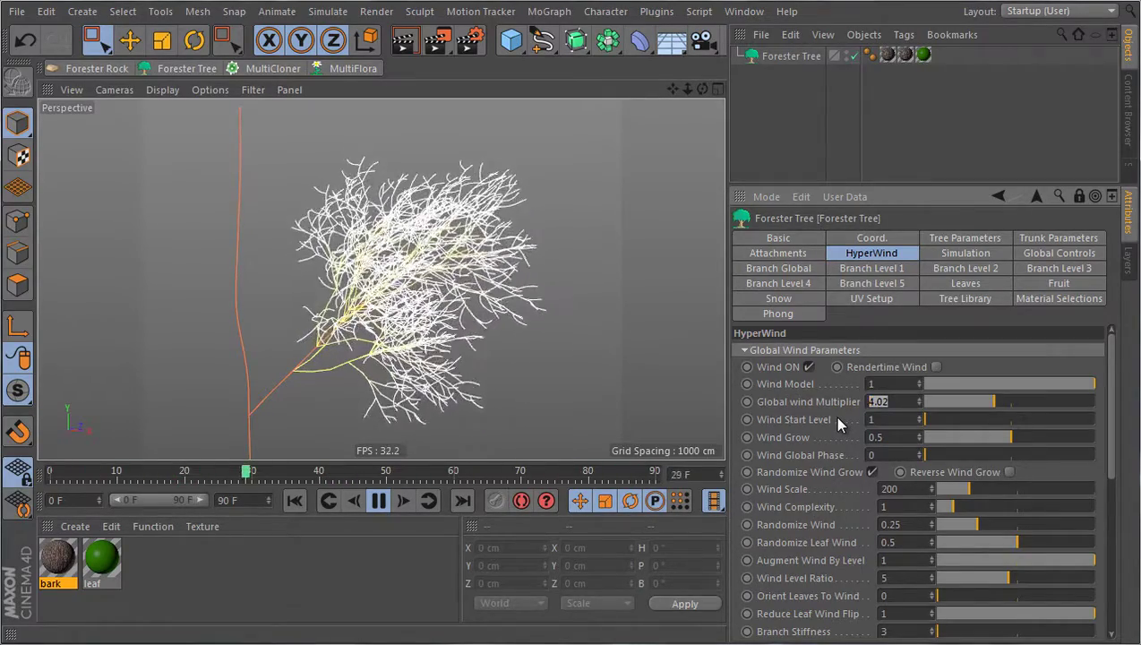
text(1)
key(Return)
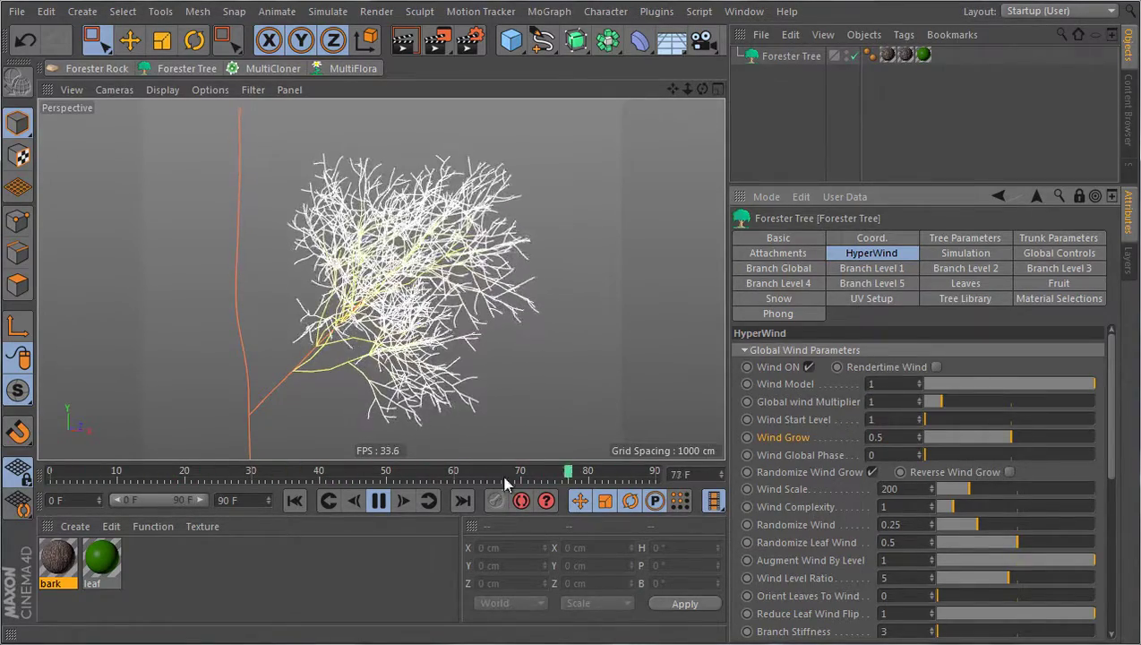
Stop playback, return to the first frame, and extend the timeline and its preview range to 300 frames
click(378, 500)
click(301, 503)
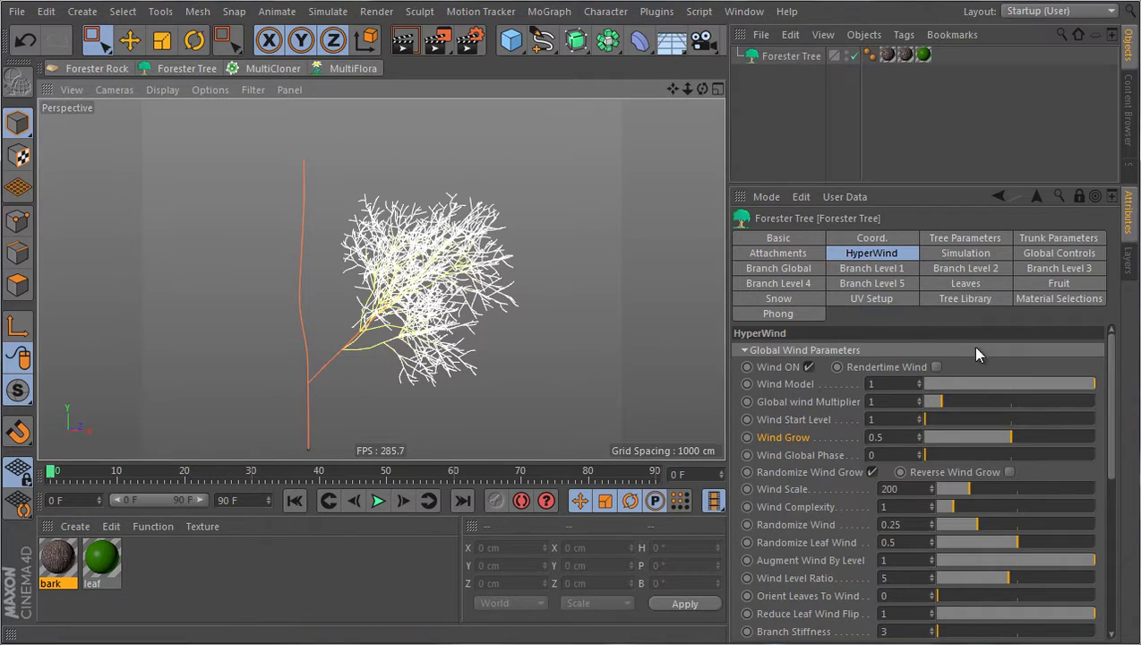
click(258, 501)
text(300)
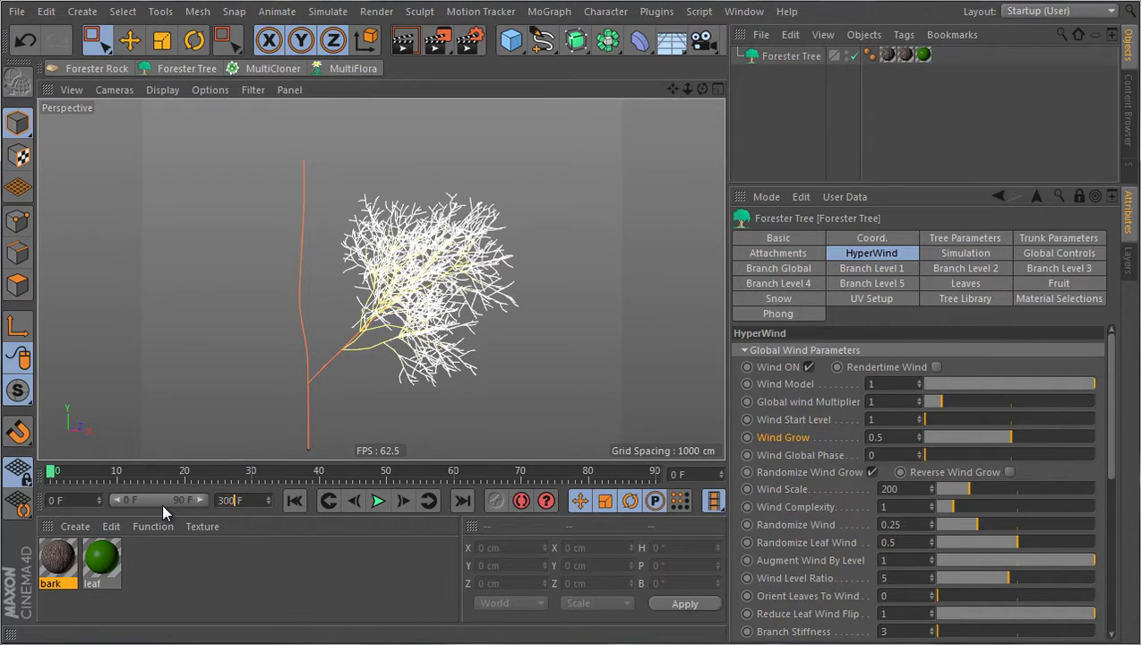
key(Return)
drag(151, 500, 206, 501)
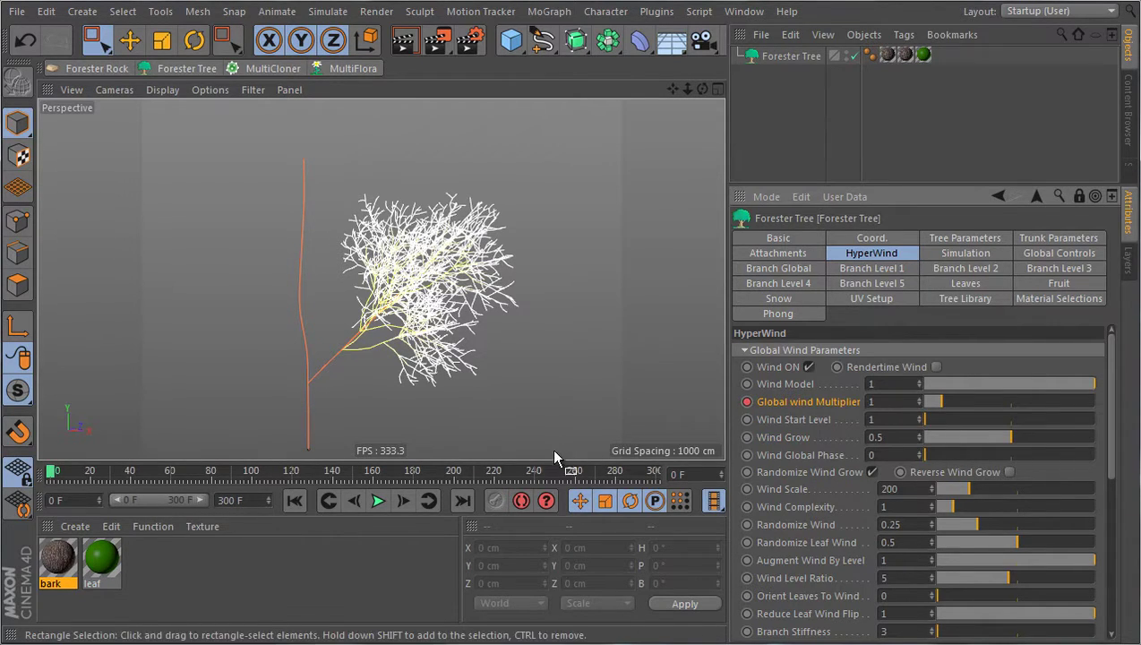
Keyframe the Global wind Multiplier at 3 on frame 300 and preview the increasing wind
click(692, 473)
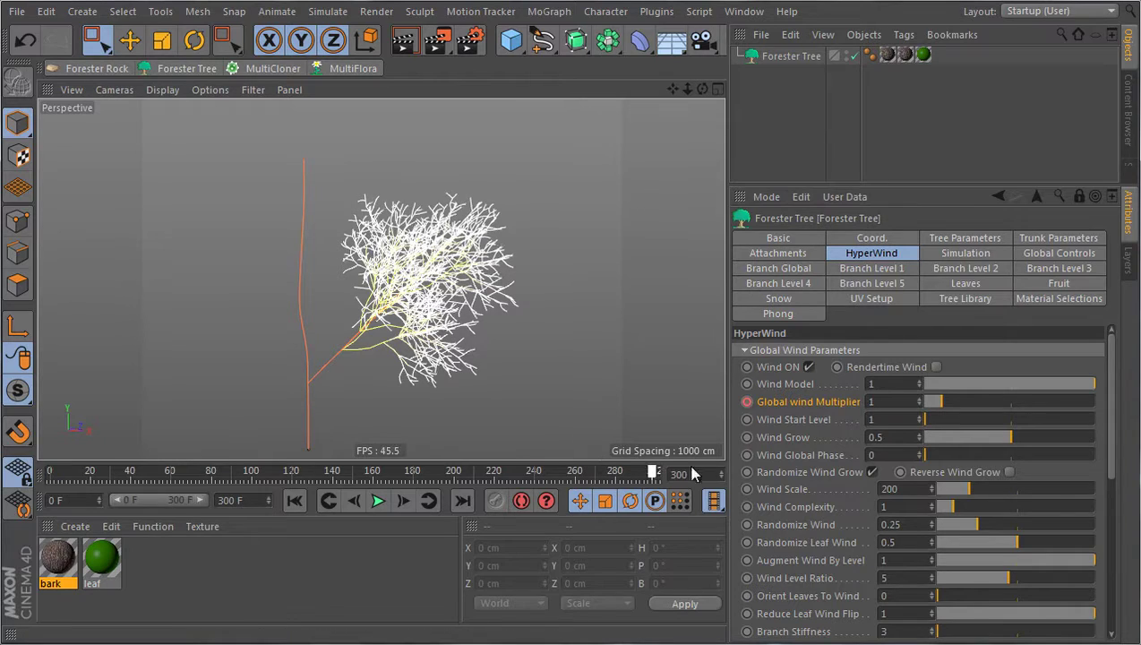
click(894, 402)
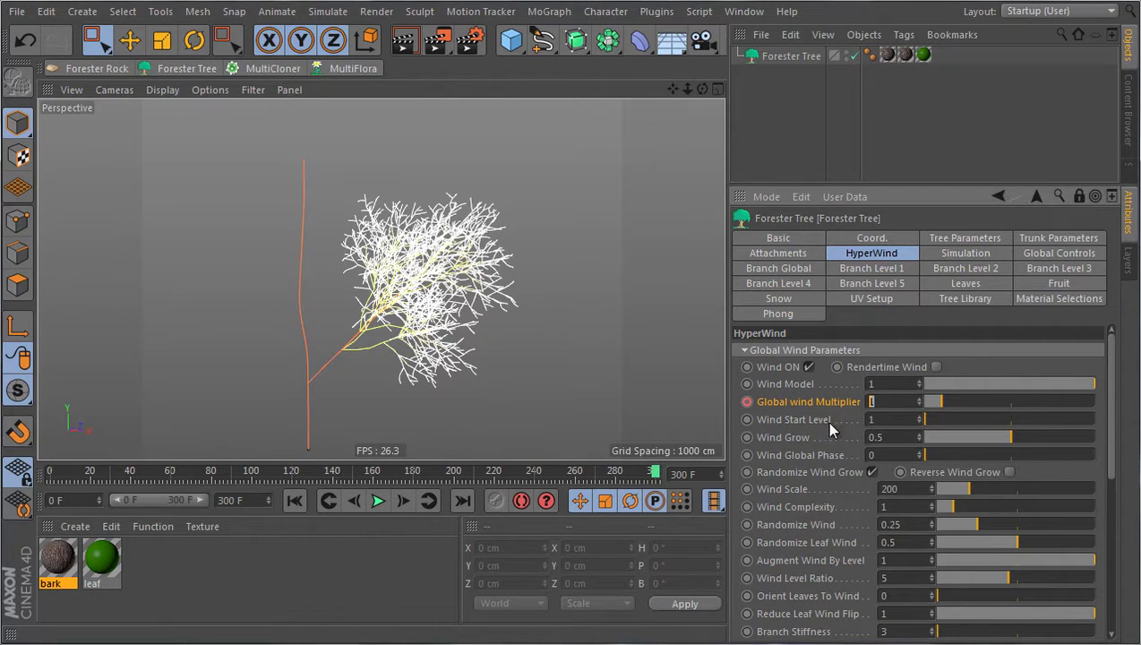
ctrl+click(747, 402)
click(377, 501)
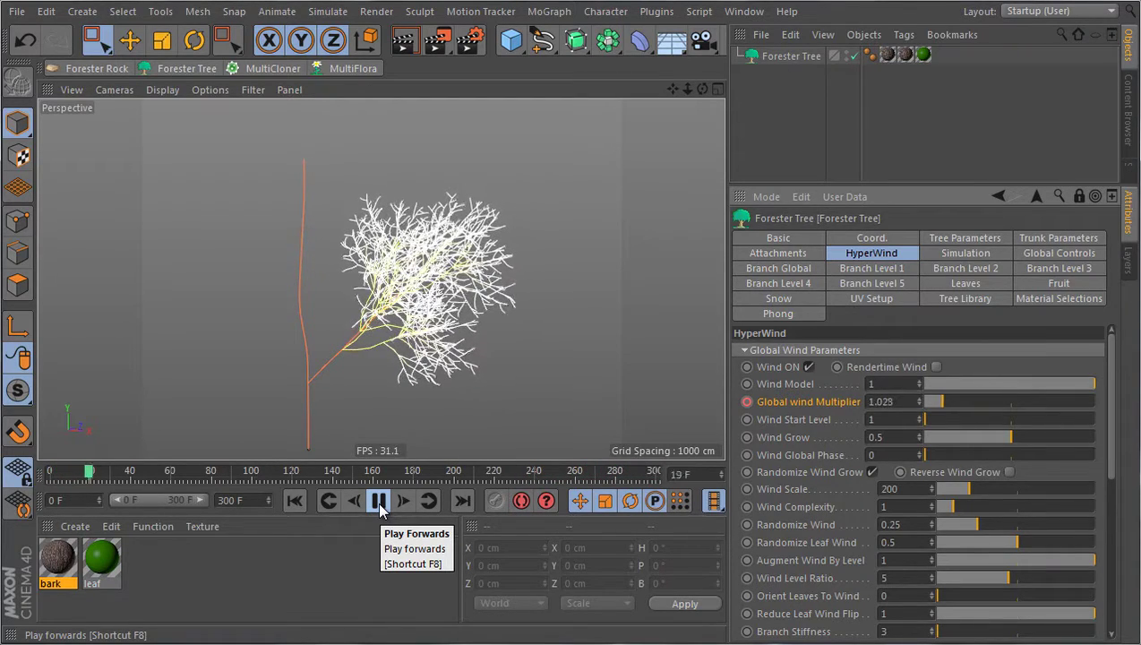
click(380, 509)
Try a Global wind Multiplier keyframe of 5 at frame 300 in playback and set it back to 3
drag(631, 473, 678, 484)
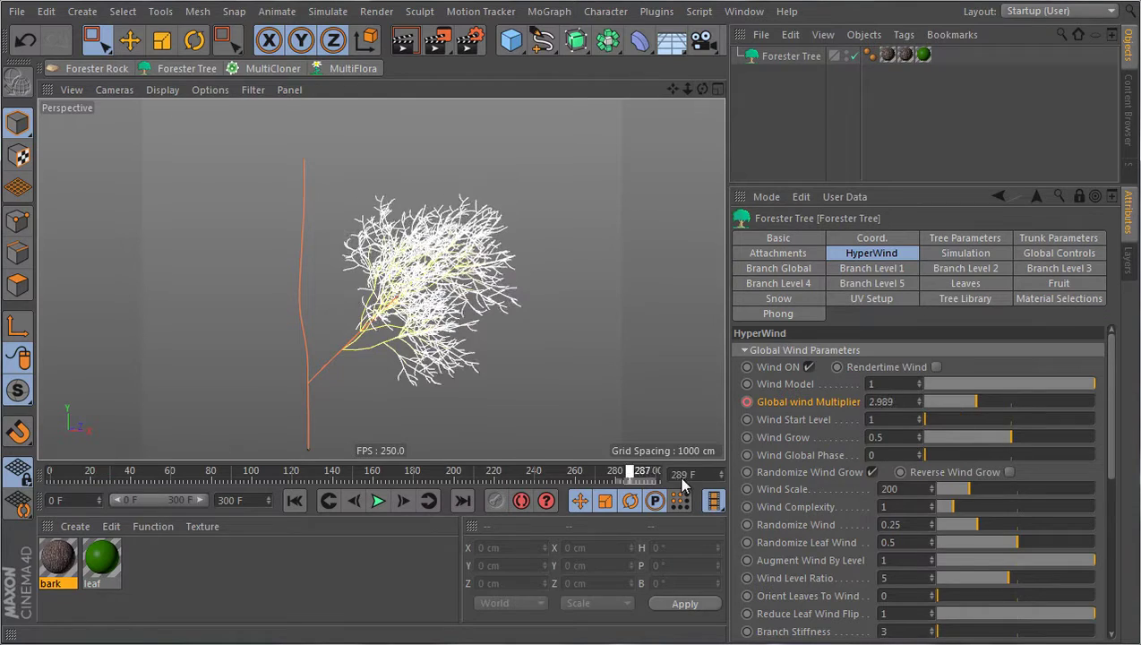
click(900, 400)
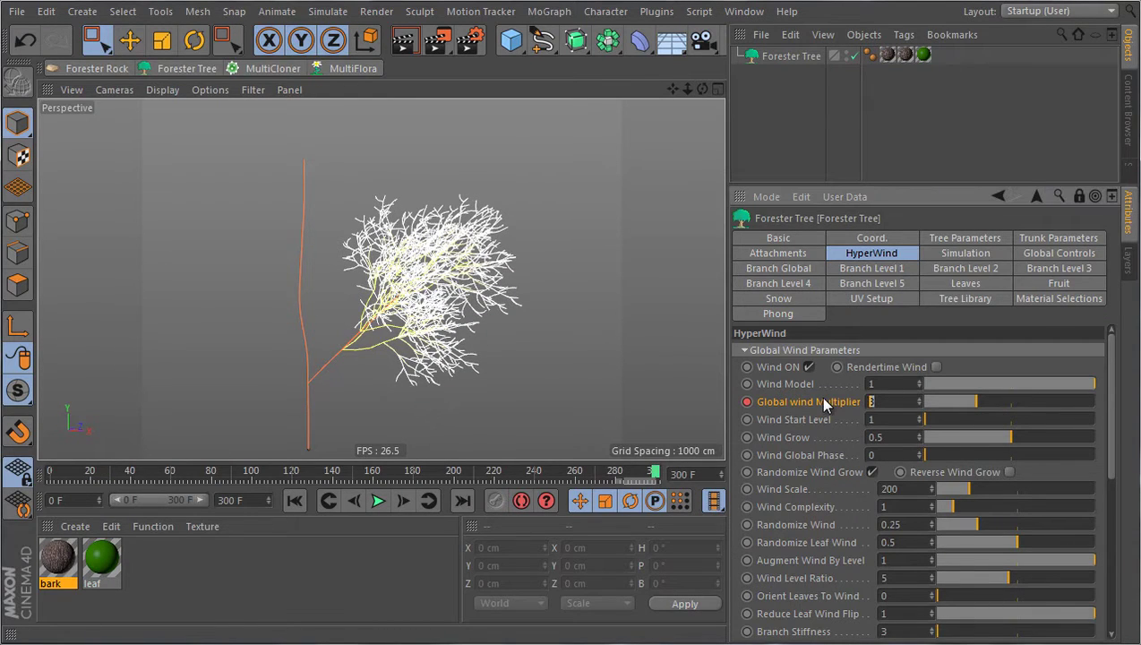
ctrl+click(747, 401)
click(378, 500)
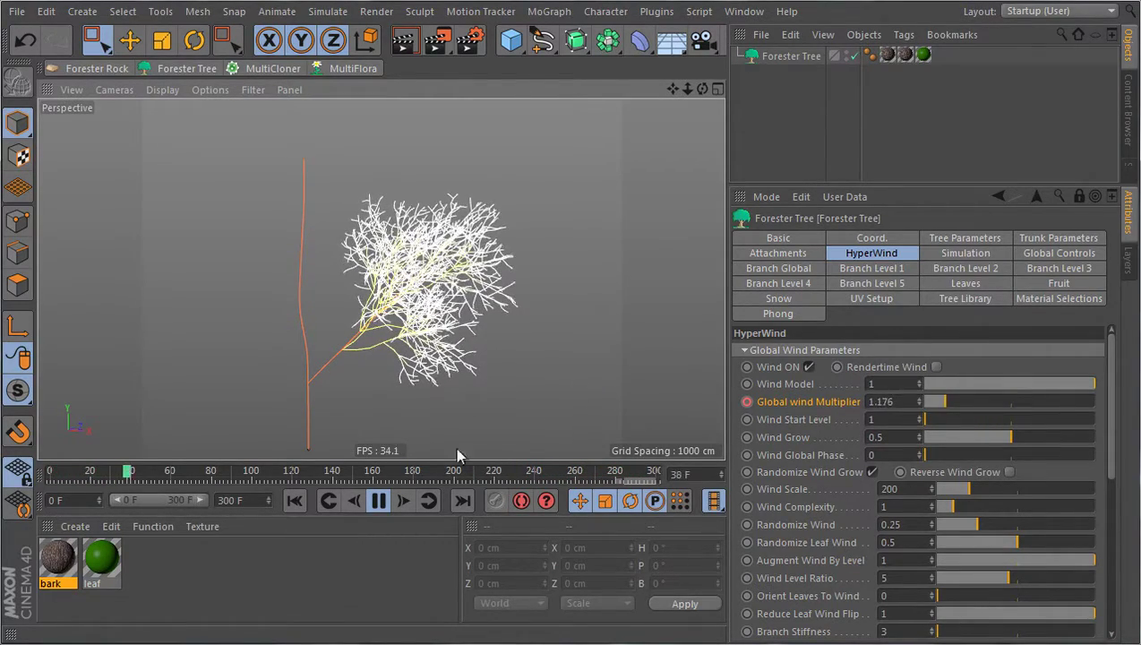
click(378, 500)
drag(578, 473, 716, 468)
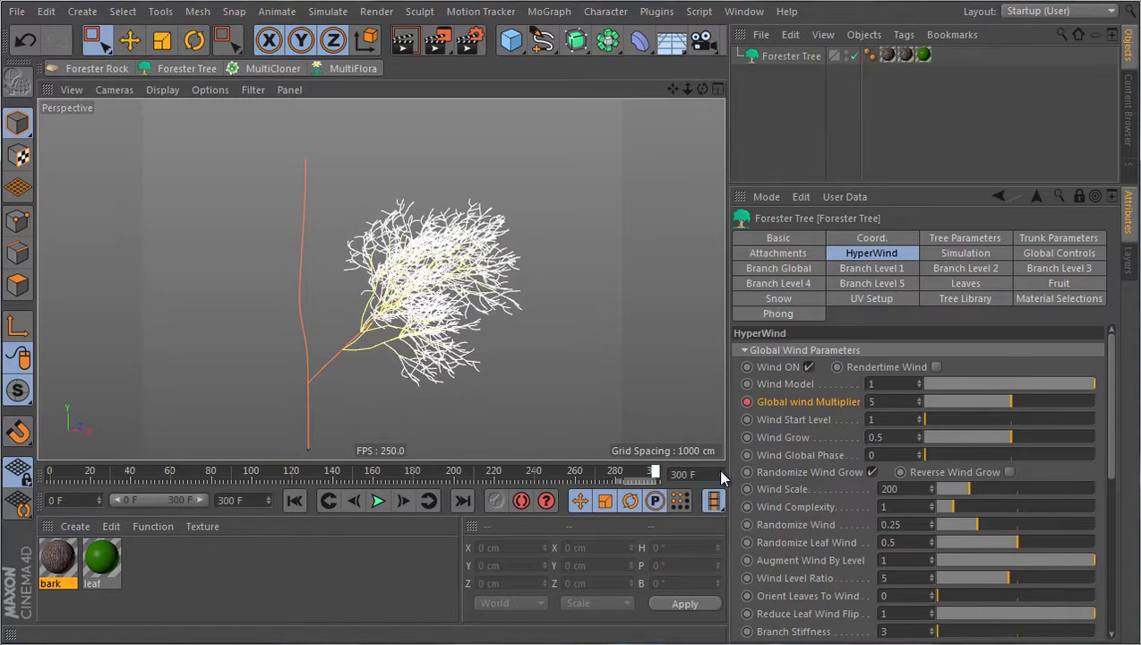
double_click(882, 401)
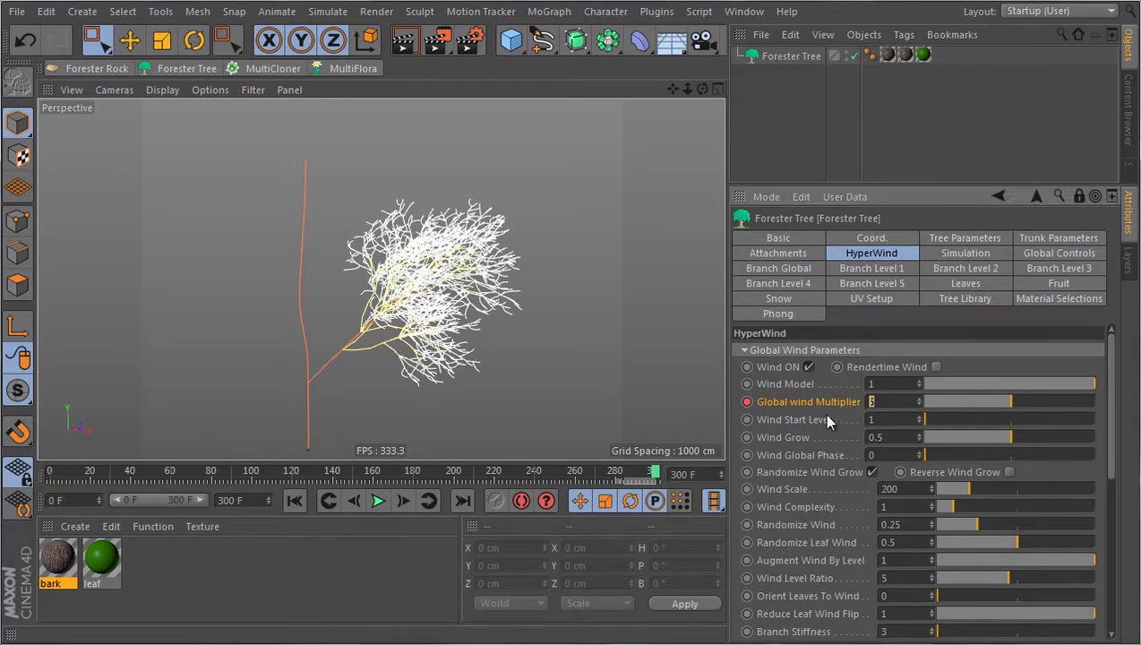
click(817, 454)
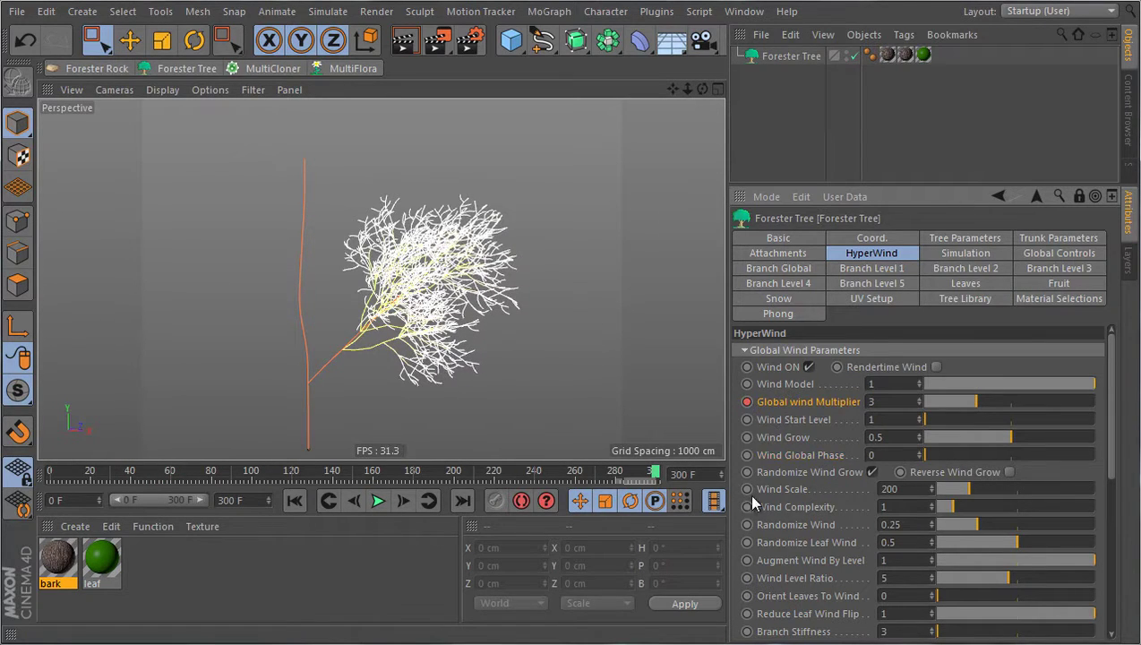
Preview the animation from the first frame with Wind Scale at 50 and 1000, and reset it to 200
click(294, 500)
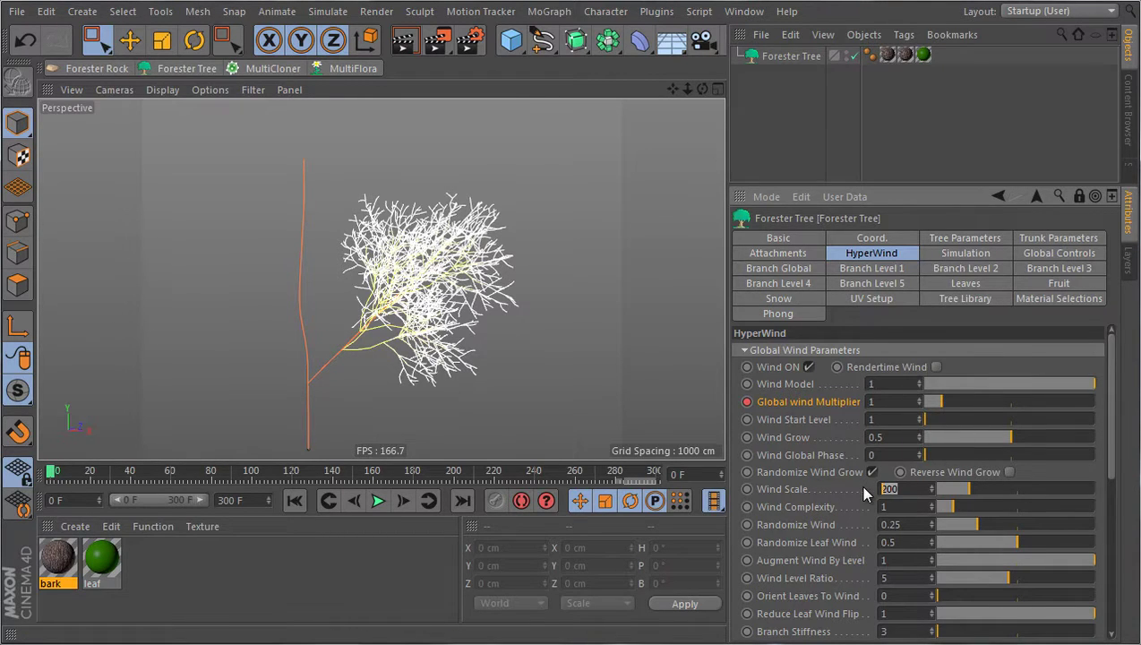
text(50)
key(Return)
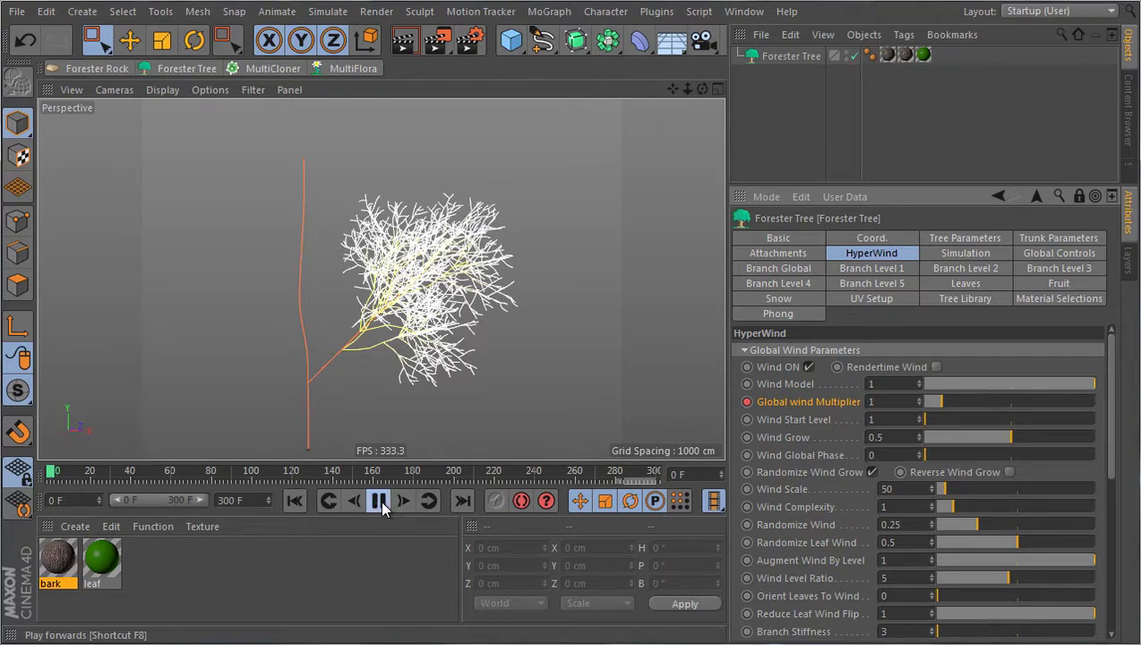
click(378, 501)
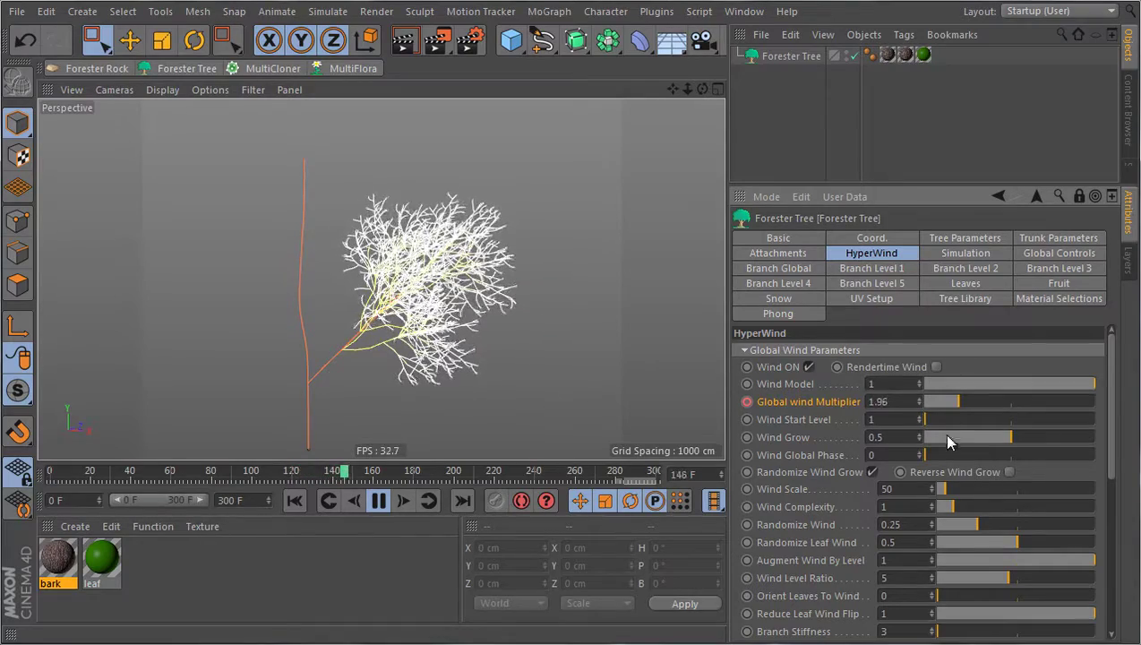
drag(945, 489, 1082, 491)
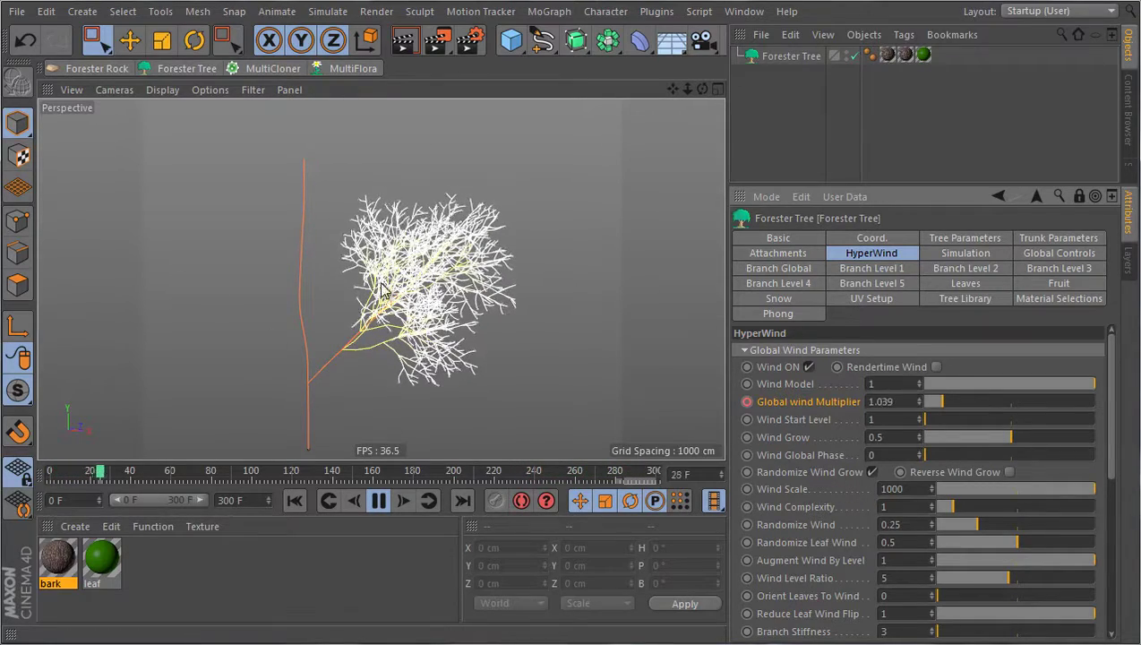
click(378, 501)
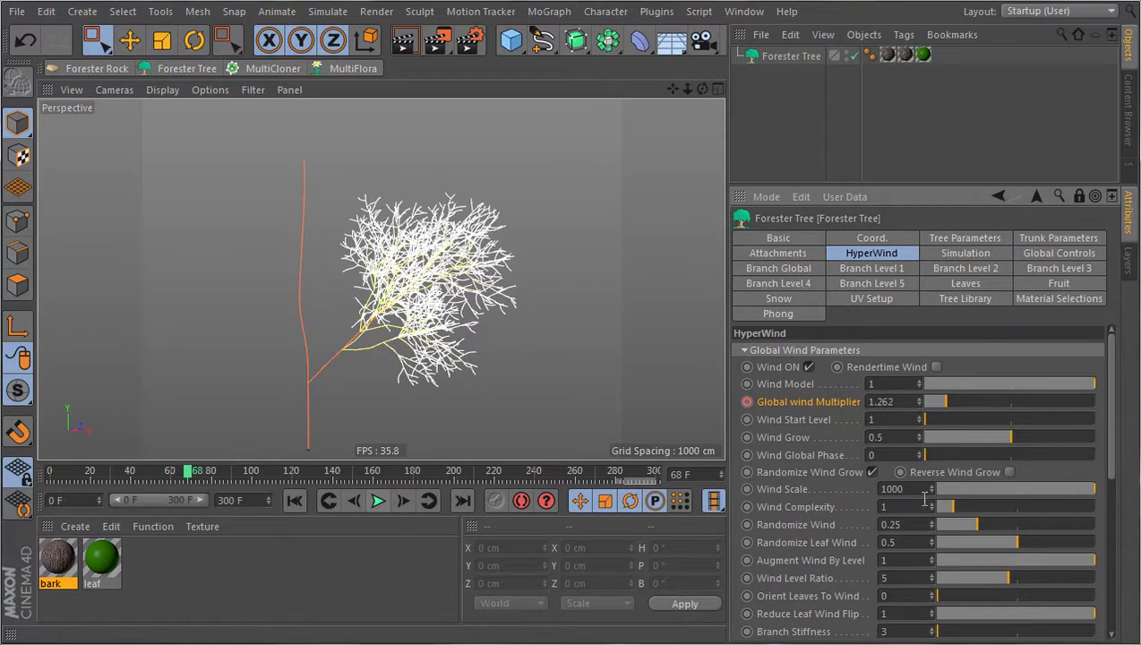
drag(933, 493, 907, 488)
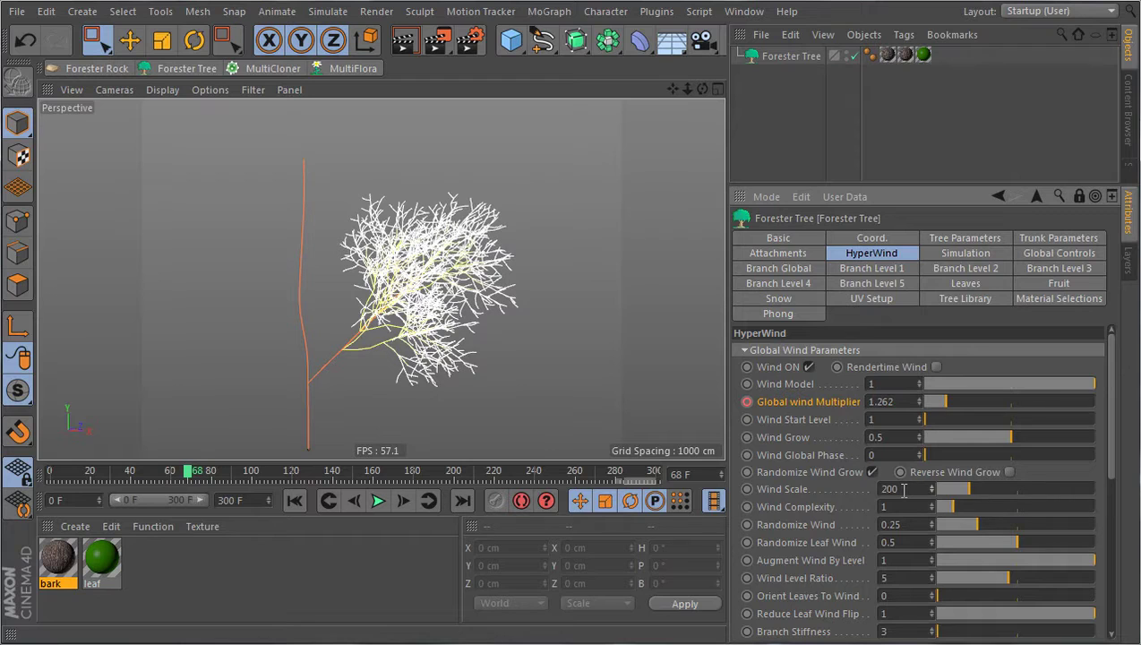
Try Augment Wind By Level at 0 during playback and return it to 1
drag(1096, 567, 906, 571)
click(379, 507)
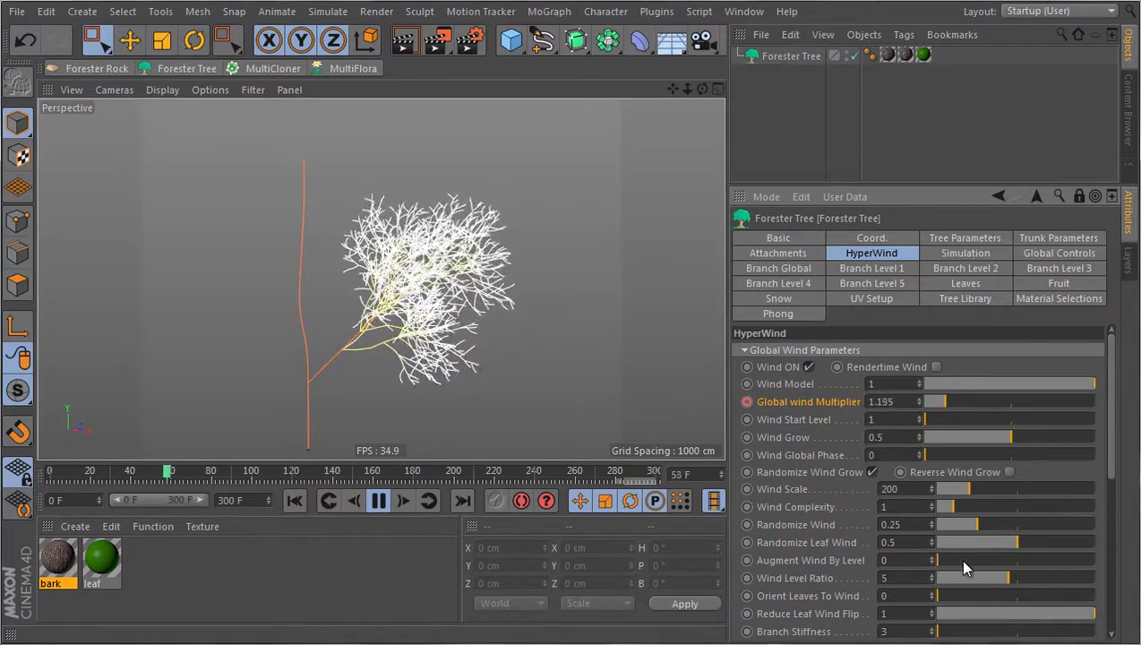
drag(963, 567, 1088, 557)
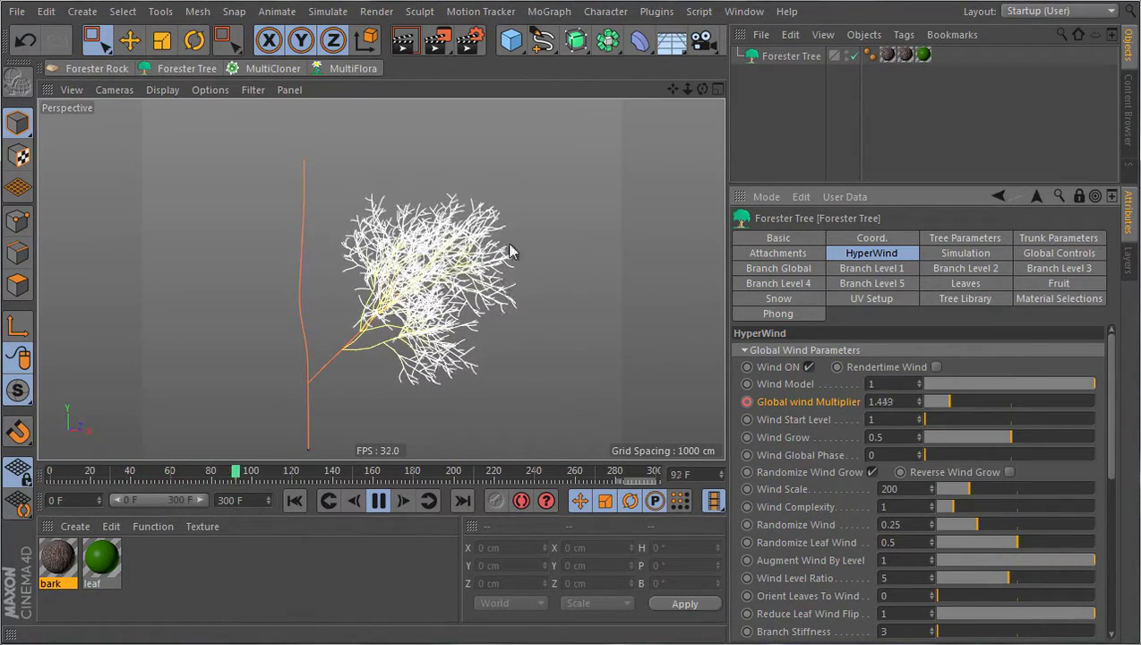
Set Augment Wind By Level to 0.5 and stop the playback after checking the branch motion
scroll(447, 307, up, 2)
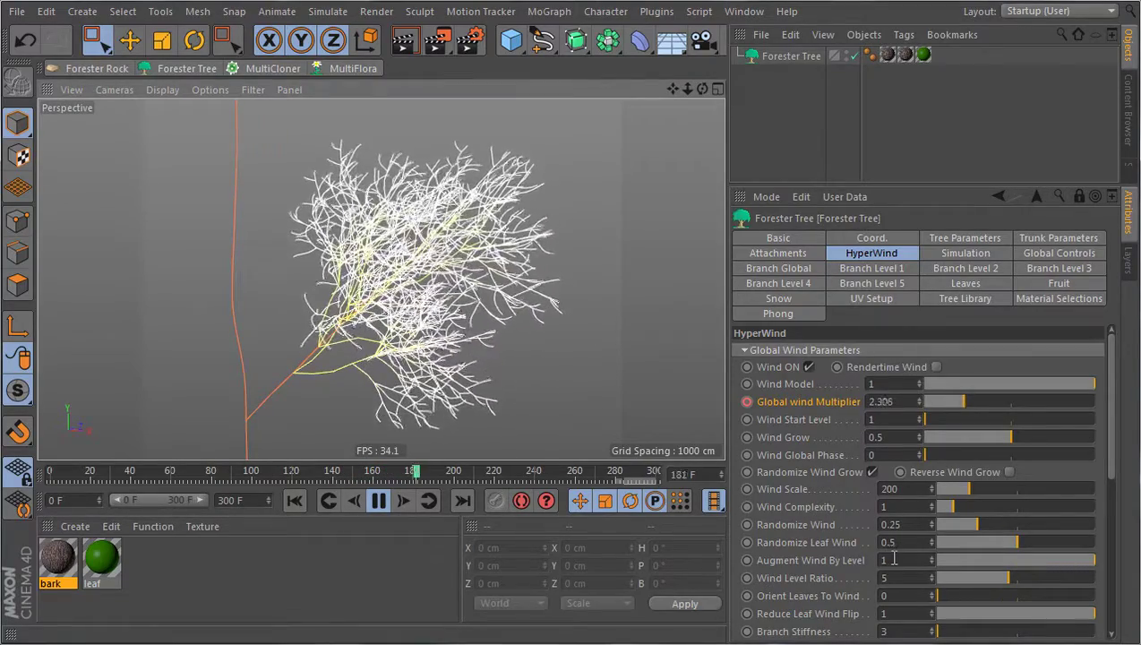
text(0.5)
key(Return)
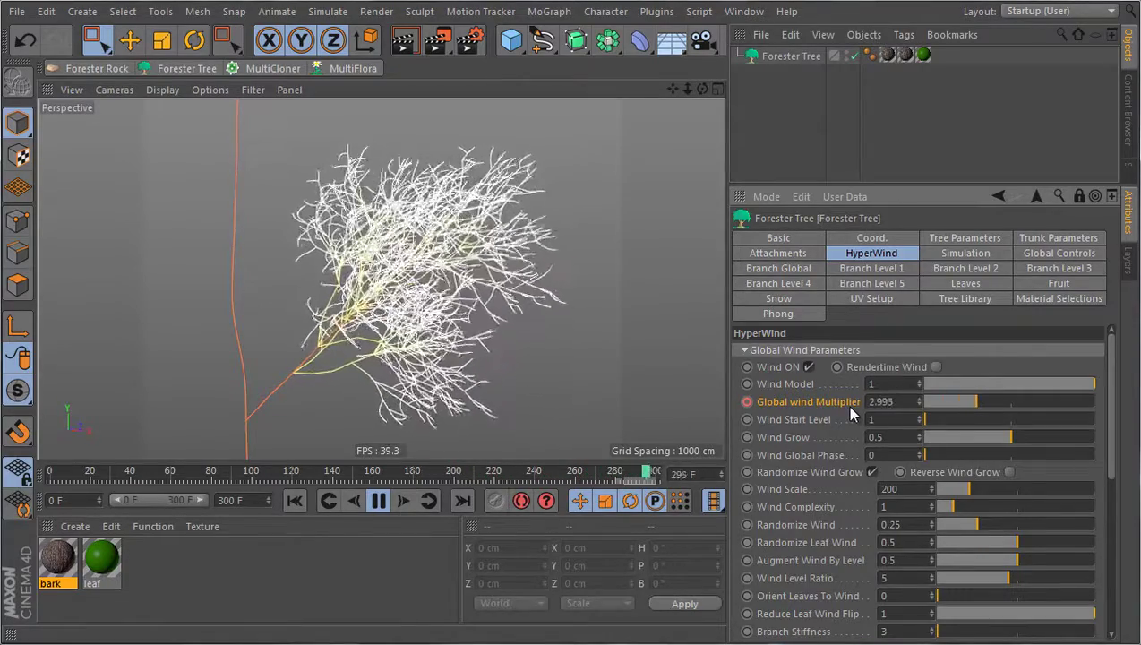
click(379, 502)
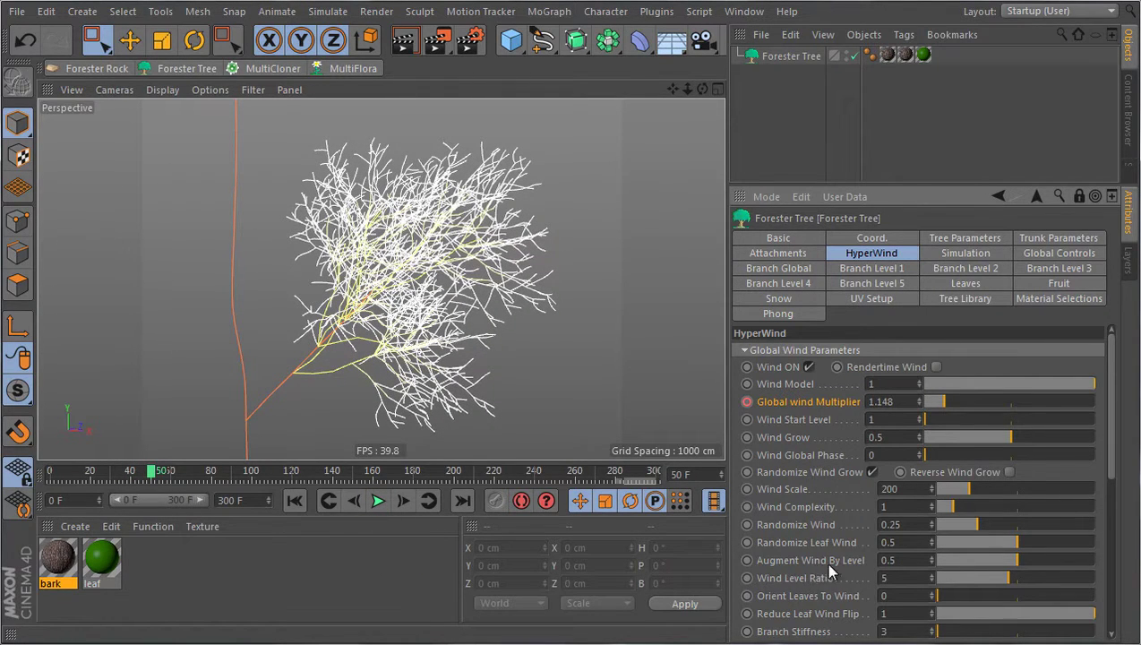
Compare Wind Level Ratio values of 1 and 10 during playback, and set the ratio to 1.5
drag(983, 584, 936, 582)
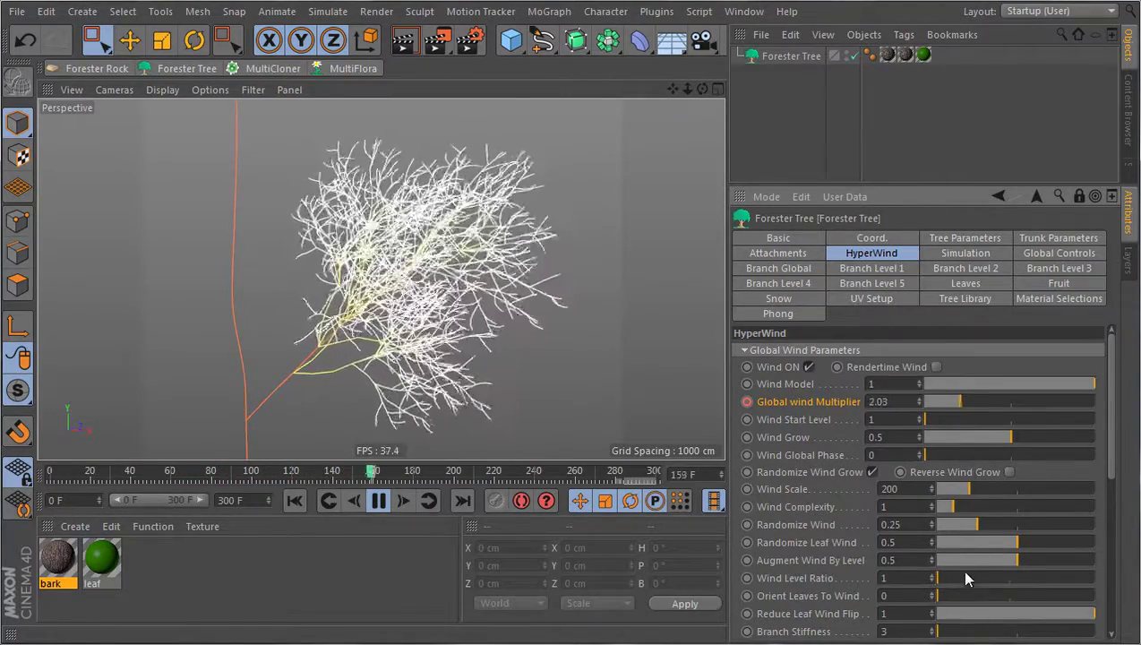
drag(965, 579, 1119, 586)
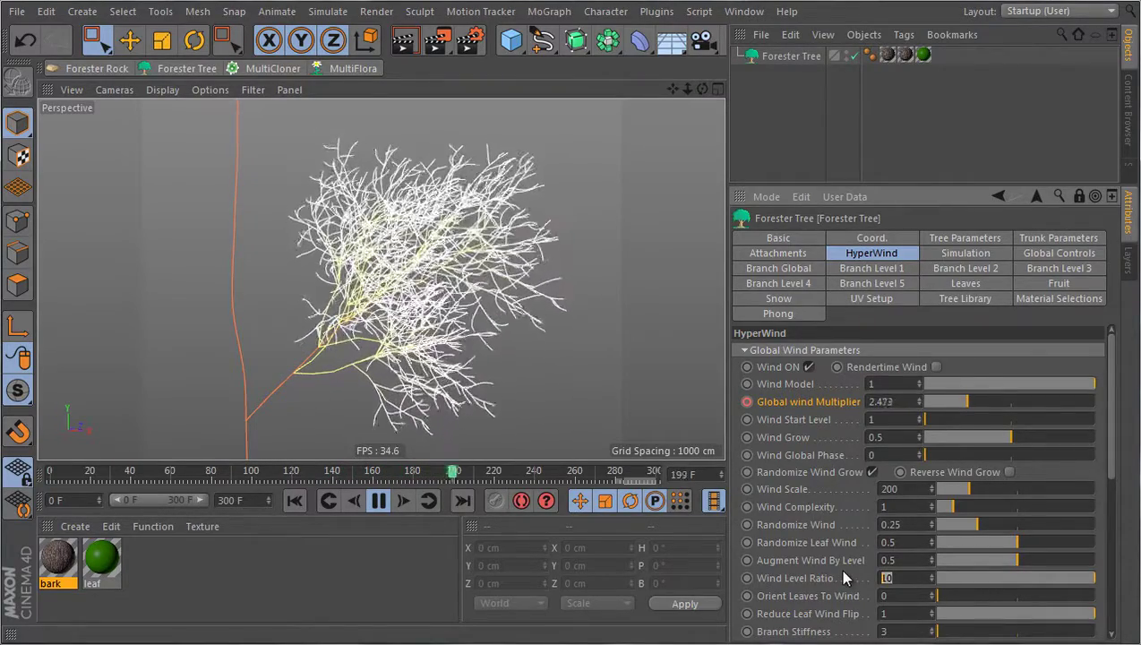
key(Return)
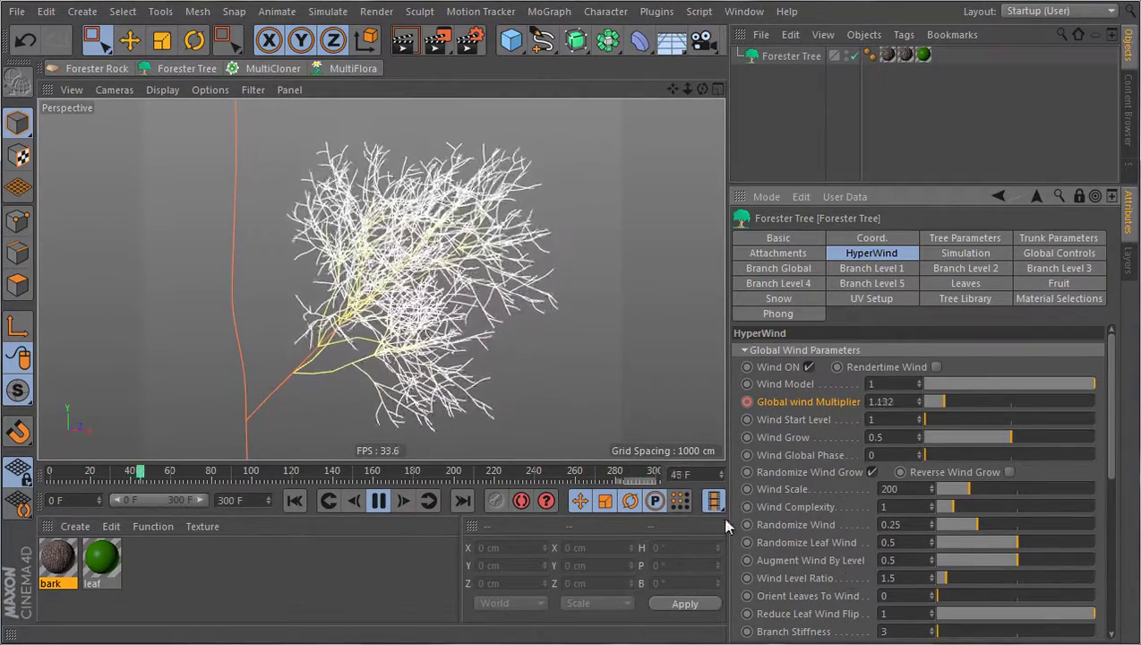
key(F8)
Try a Direction Wind Strength of 10 and a higher Wavy Wind Strength, undoing each change
scroll(793, 451, down, 4)
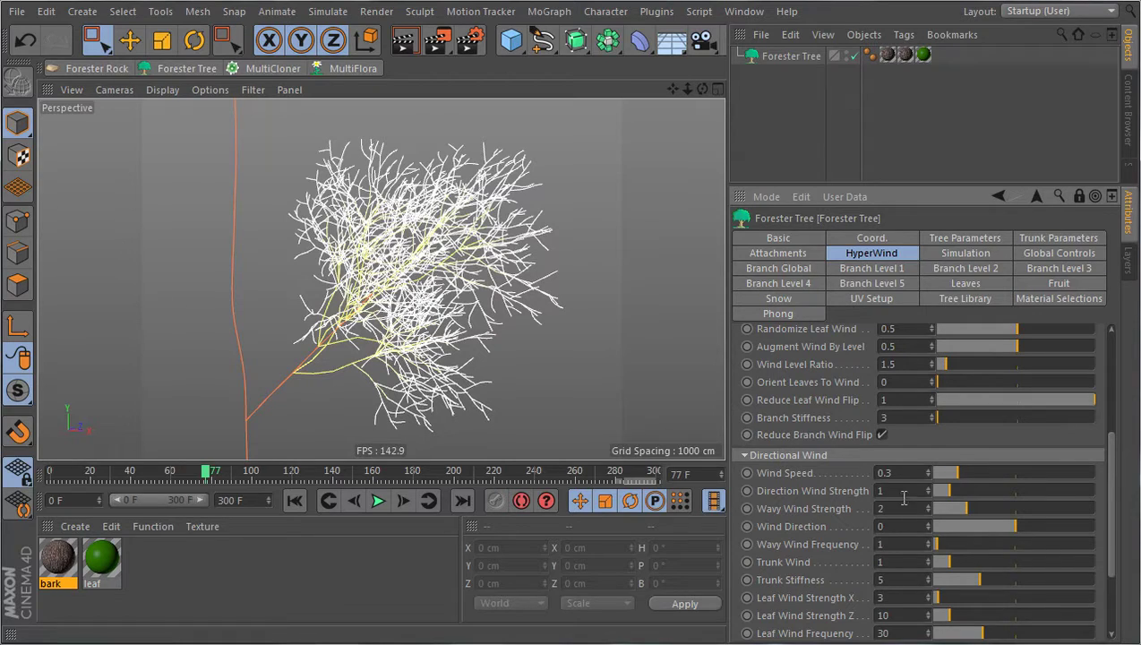
drag(954, 490, 1129, 500)
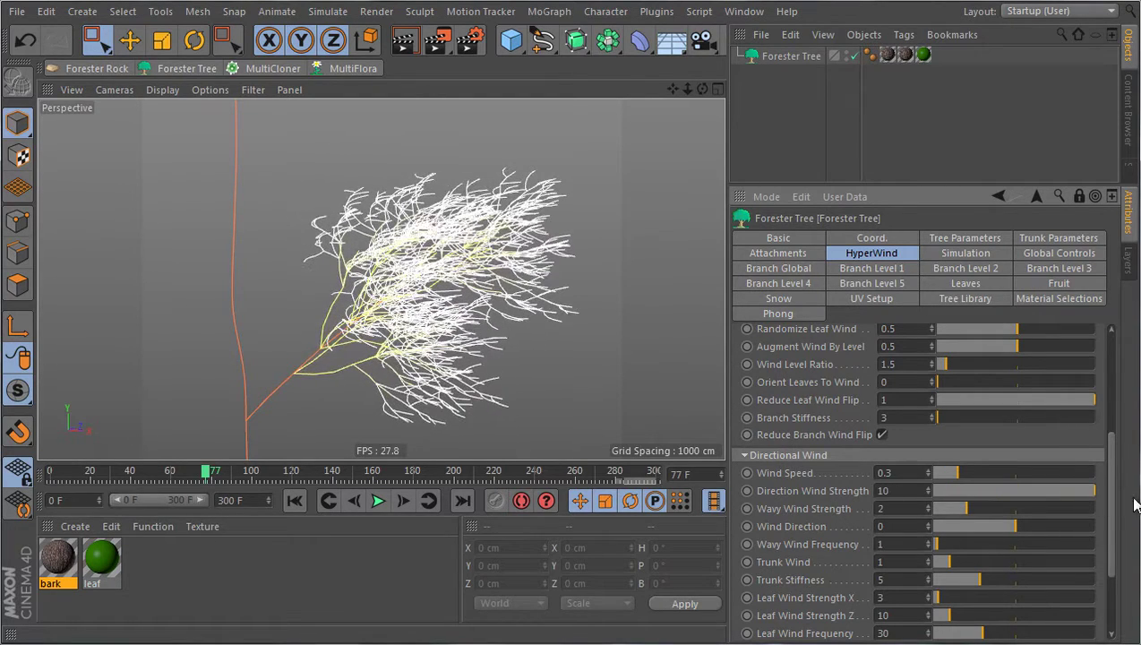
key(ctrl+z)
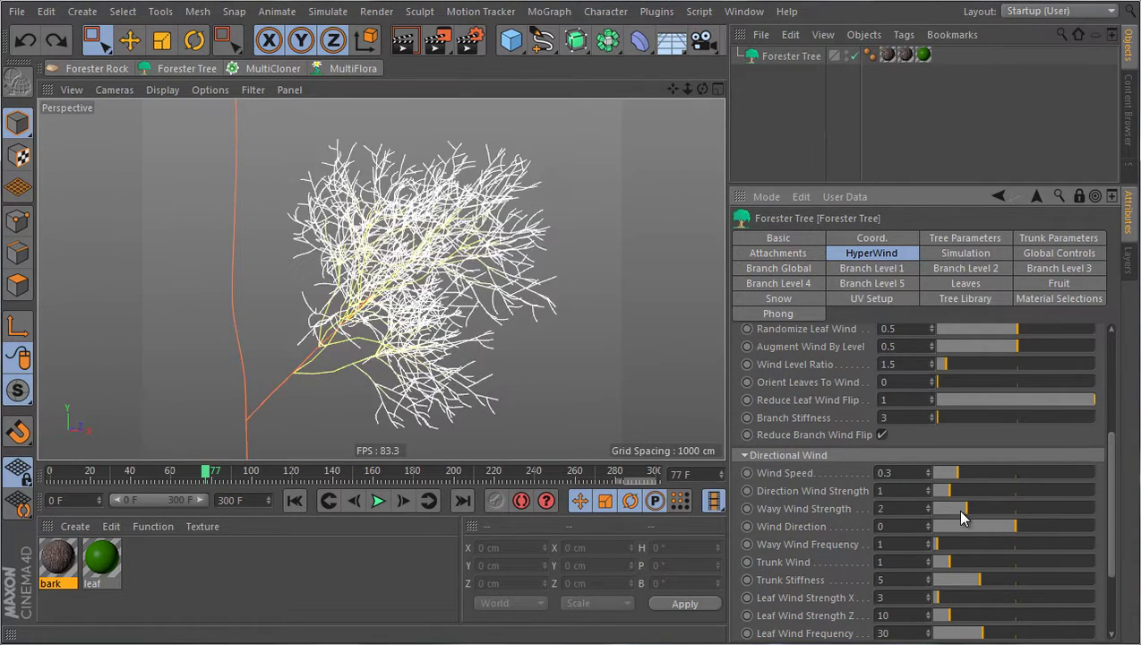
drag(960, 508, 1104, 498)
key(ctrl+z)
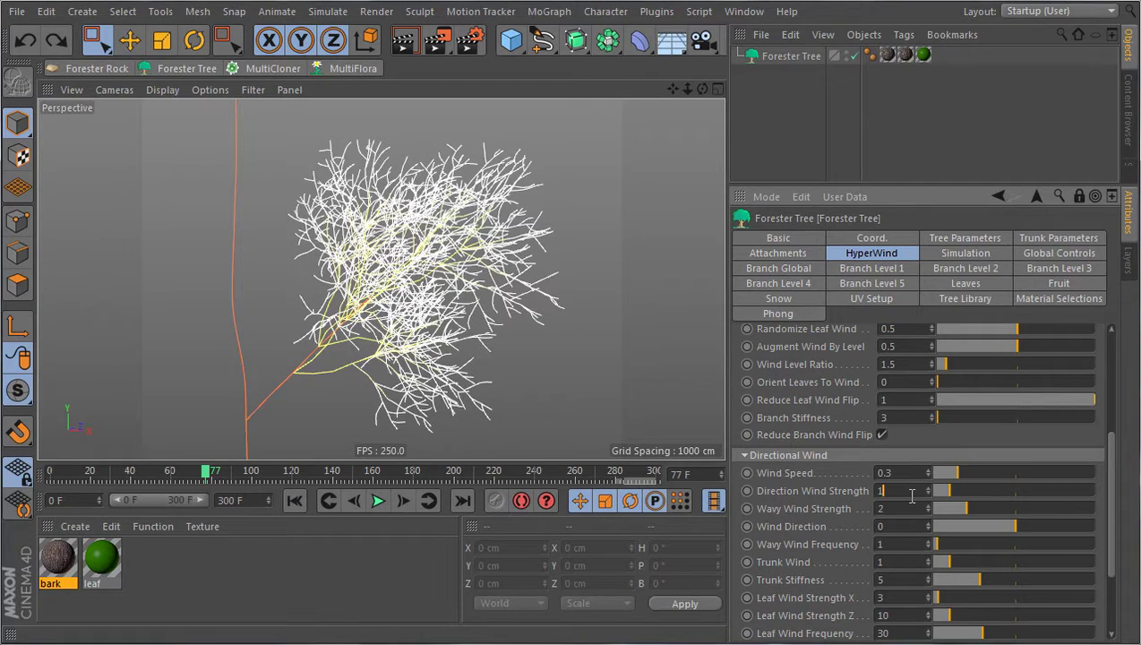
Set Direction Wind Strength to 1.5 and Wavy Wind Strength to 4 in the directional wind settings, and preview the motion
key(Return)
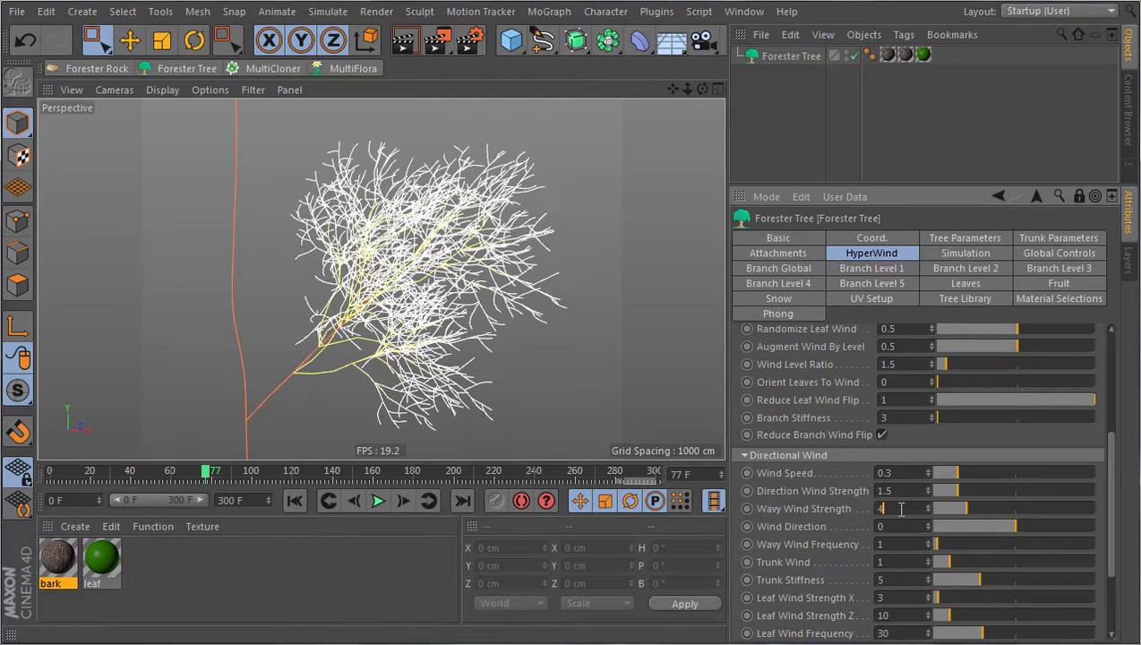
text(4)
key(Return)
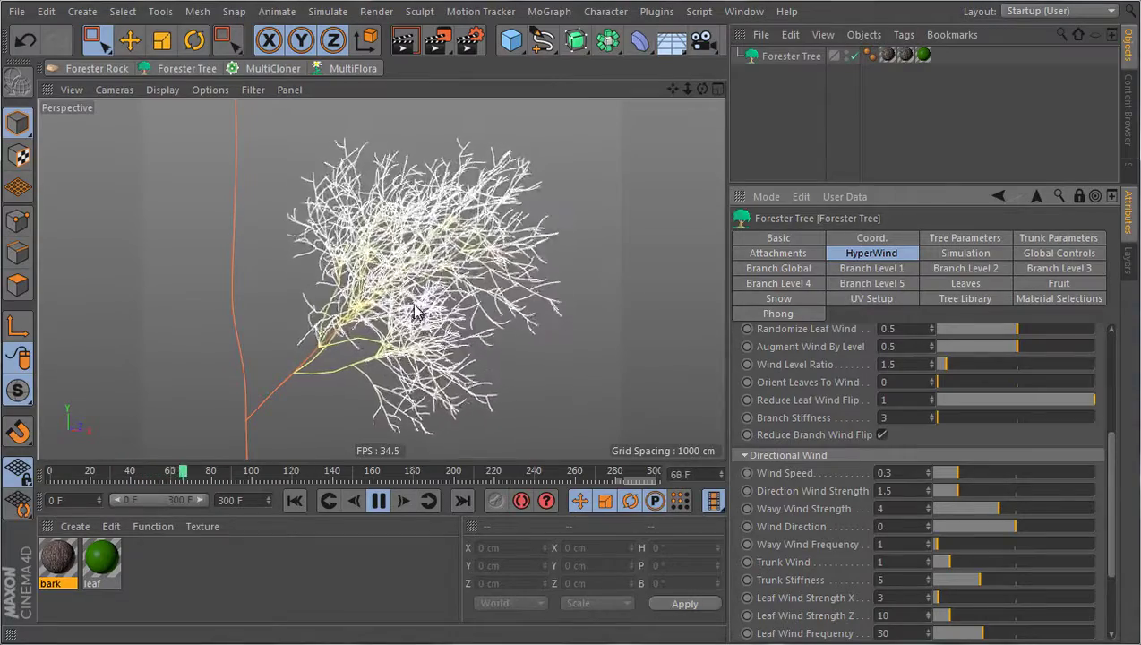
click(379, 500)
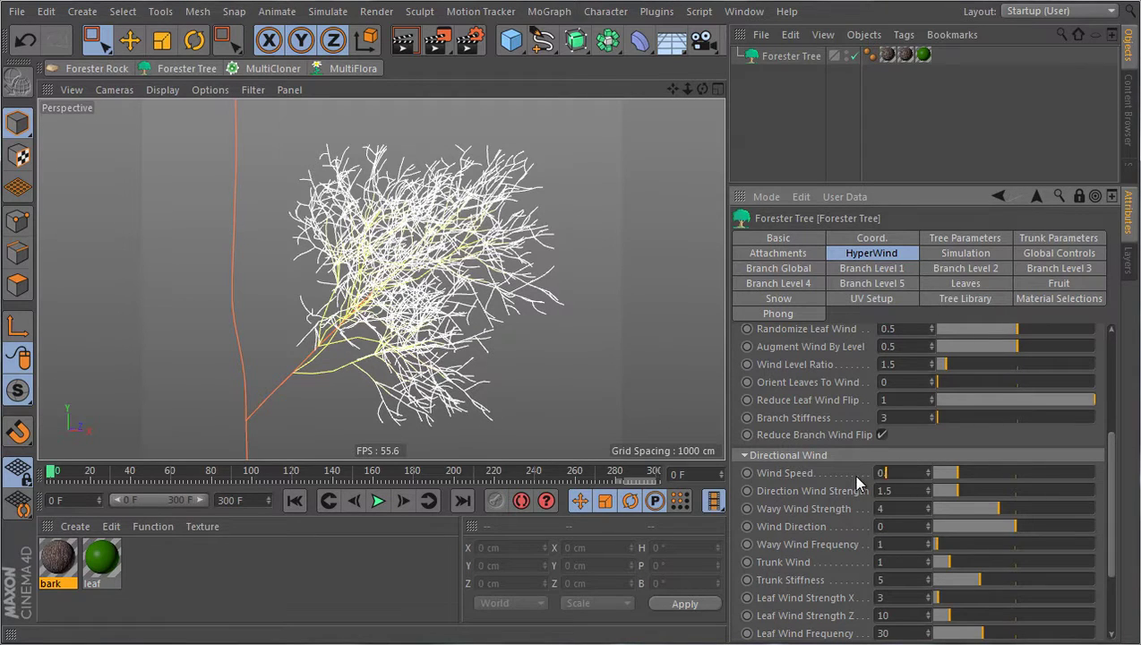
Keyframe the directional Wind Speed from 0.15 at frame 0 to 0.3 at frame 300 and preview it
text(.15)
key(Return)
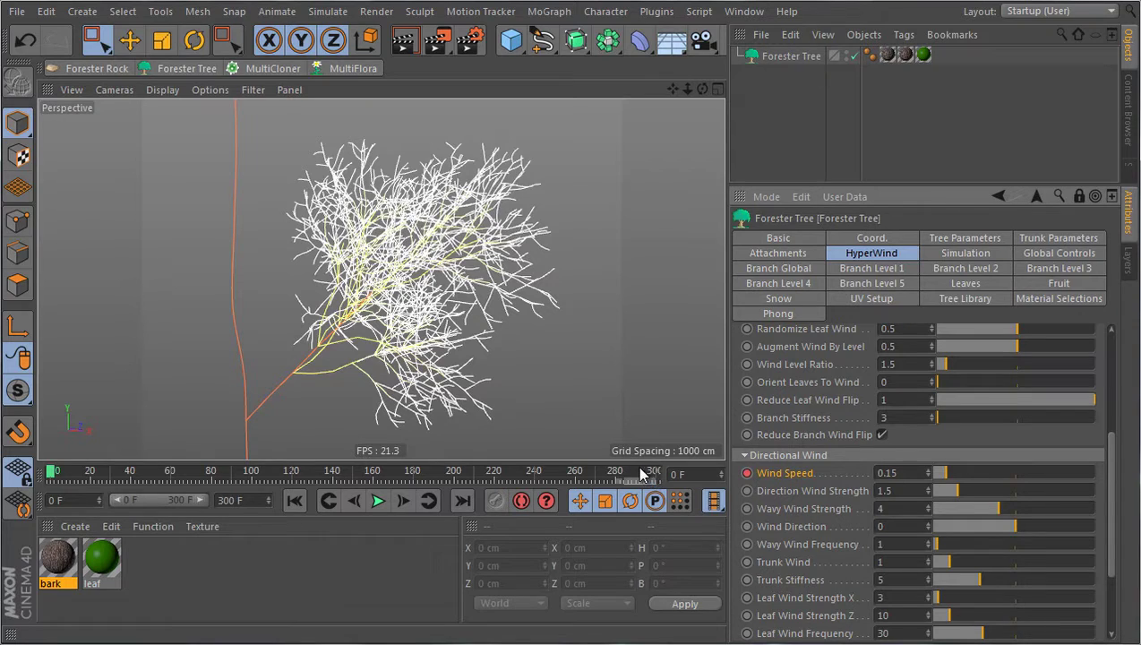
drag(639, 472, 654, 472)
double_click(891, 472)
text(0.3)
key(Return)
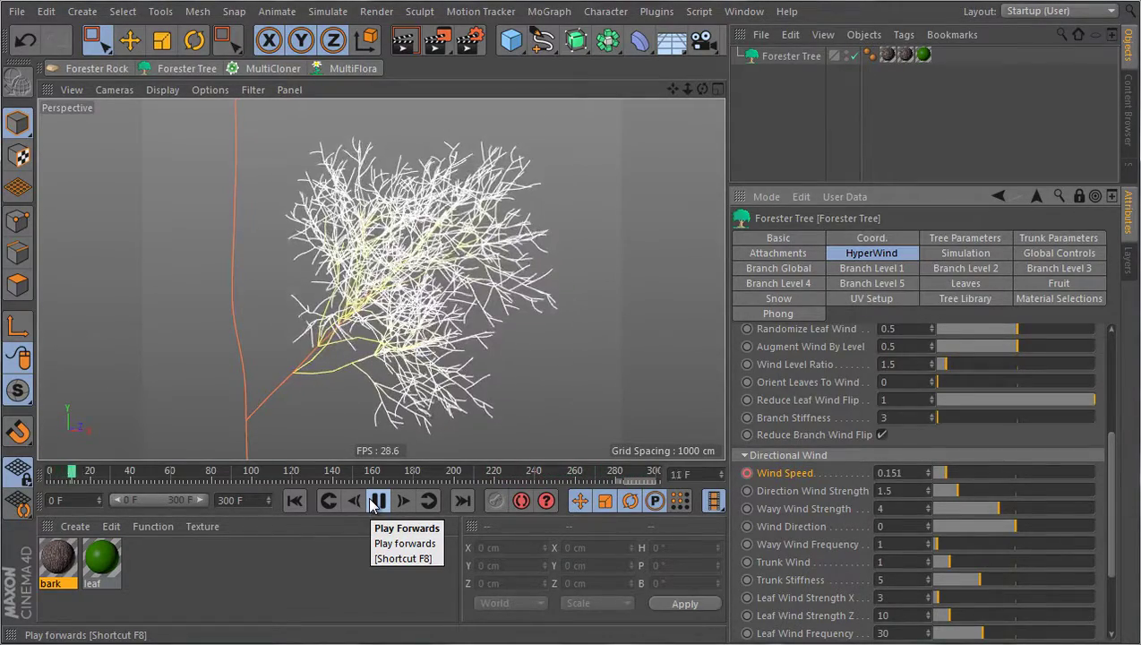
click(376, 501)
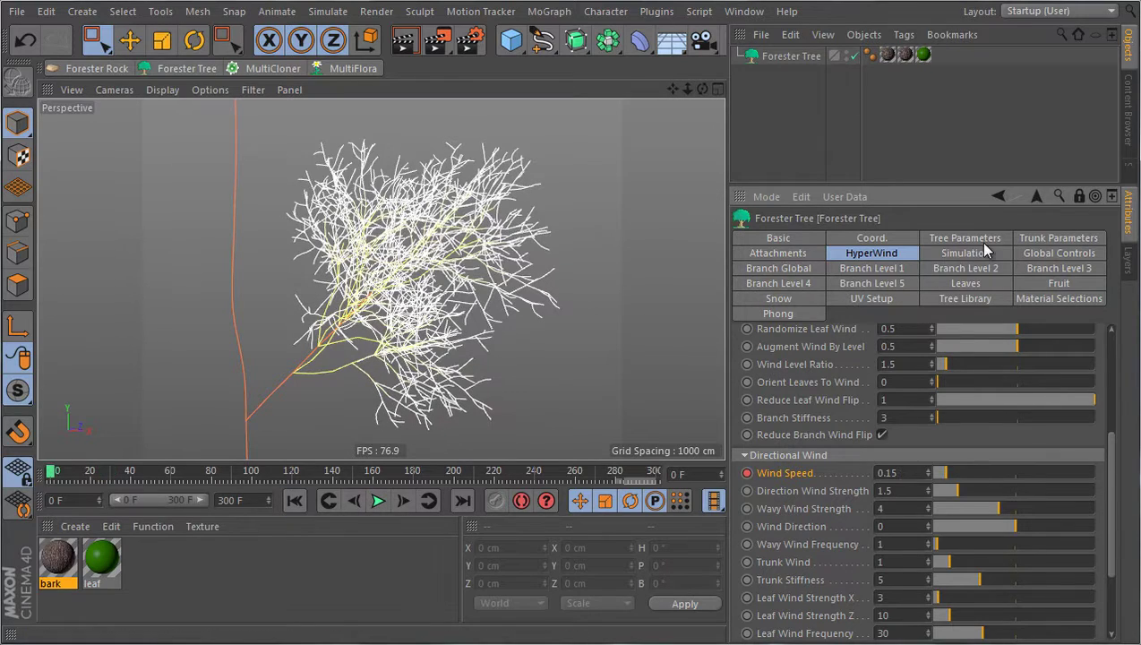
Try a dark brown Line Color (RGB 78, 26, 0) for the tree's line preview, and settle on dark green (RGB 4, 33, 3)
click(965, 239)
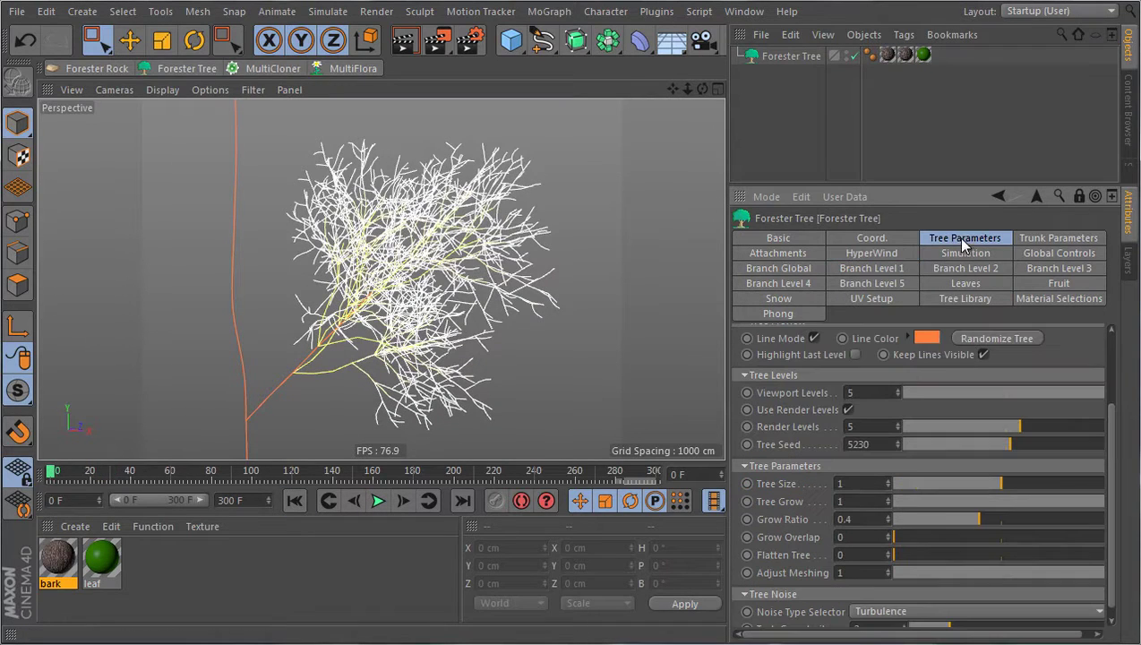
click(924, 338)
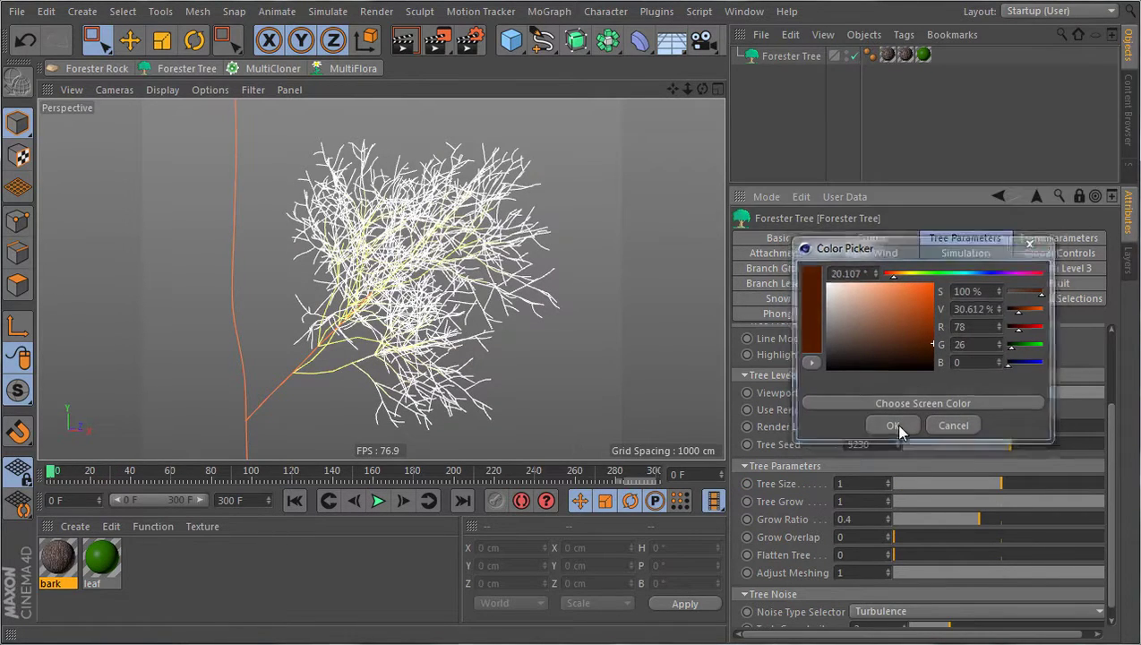
click(892, 424)
alt+drag(622, 339, 680, 305)
click(924, 338)
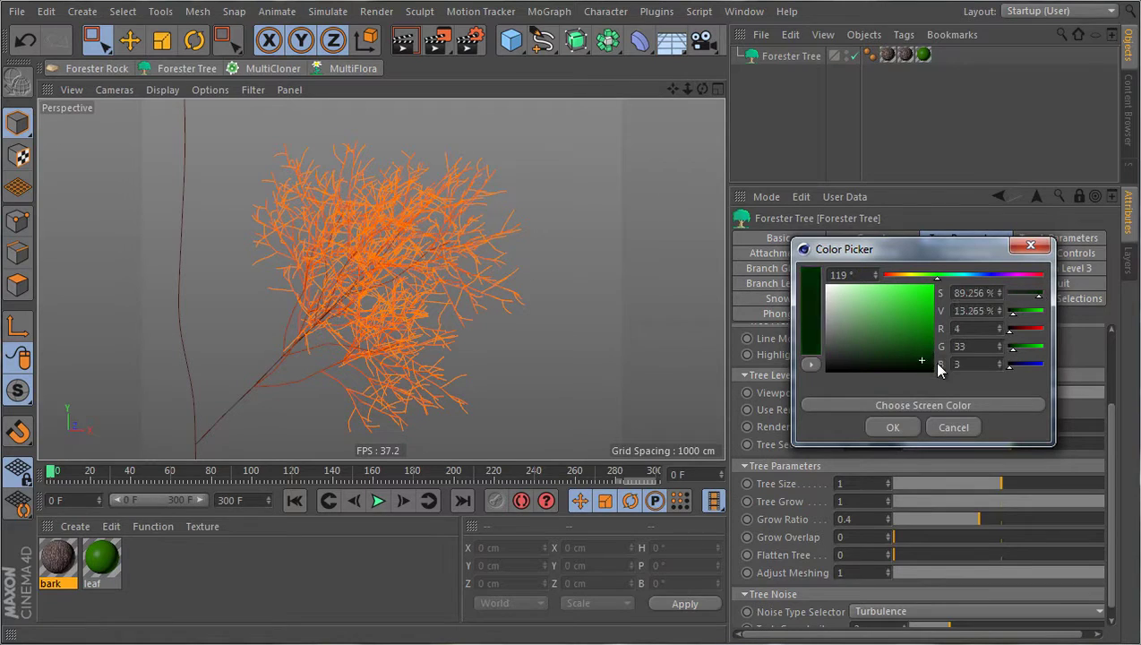
click(891, 427)
alt+drag(615, 338, 600, 358)
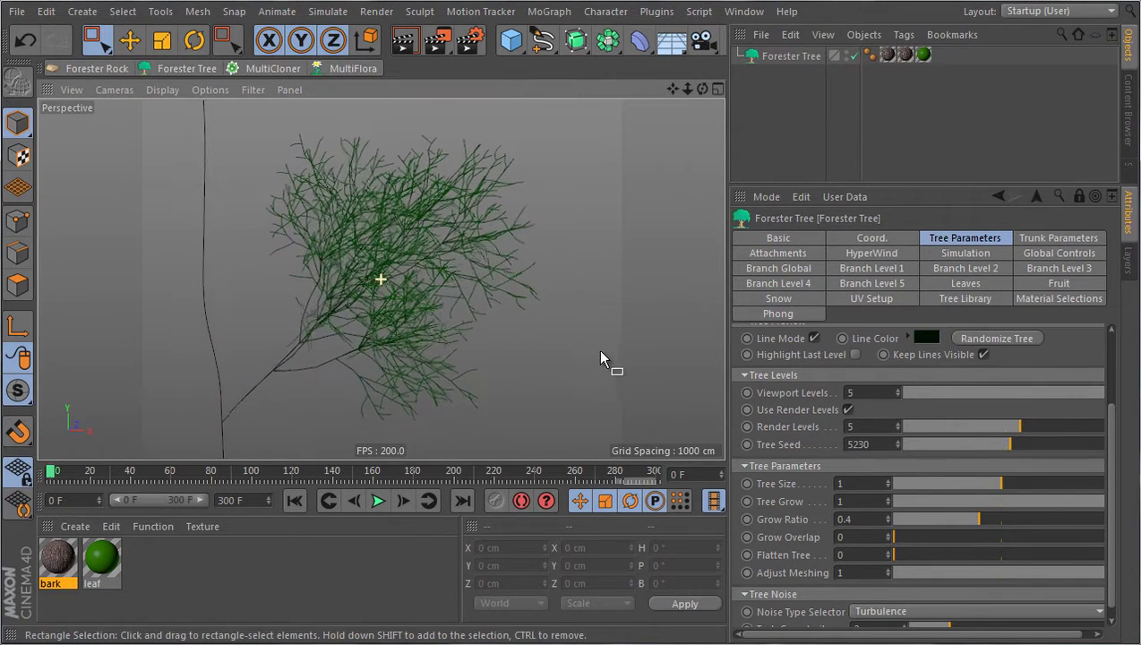
click(927, 339)
click(971, 422)
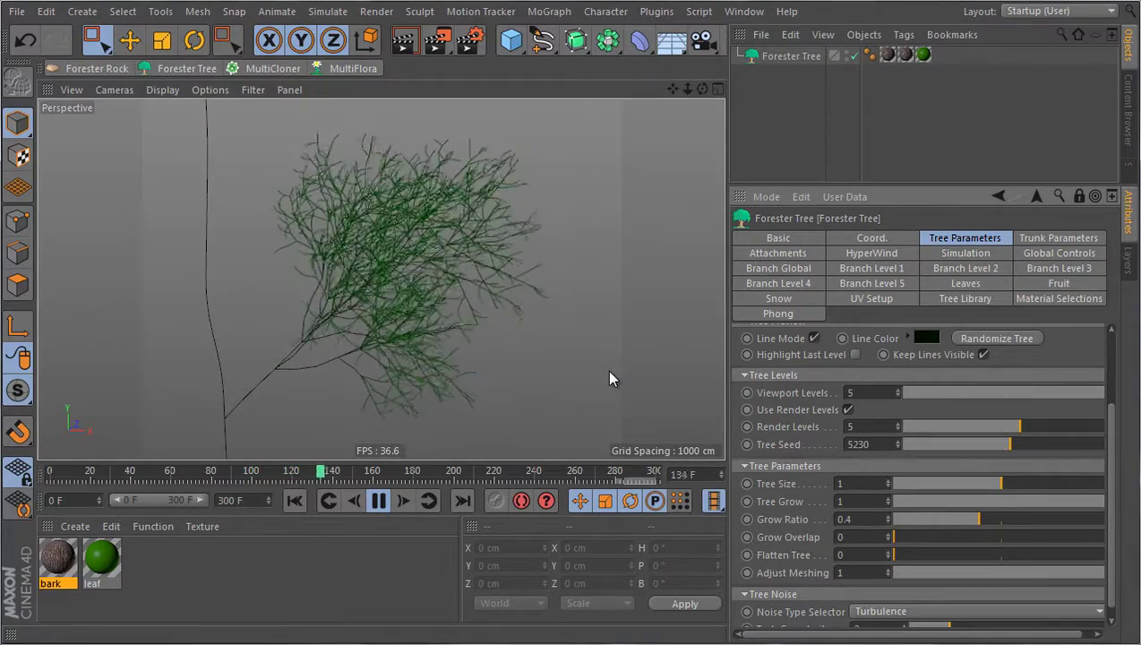
Try Highlight Last Level on the line preview during playback and switch it off again
click(854, 354)
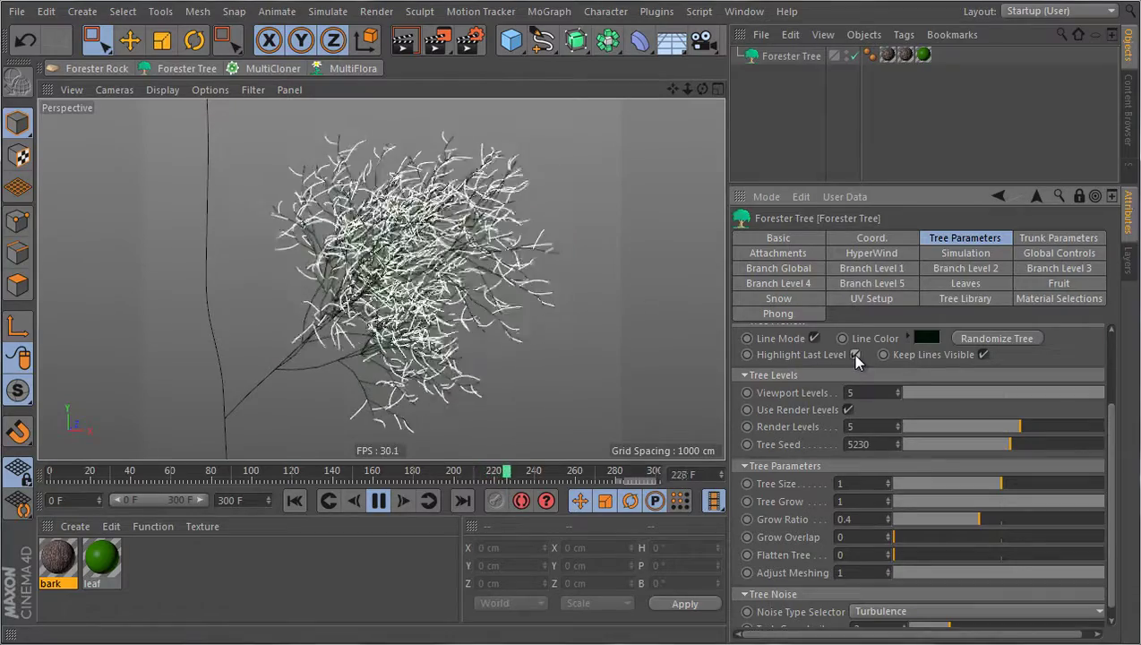
click(854, 354)
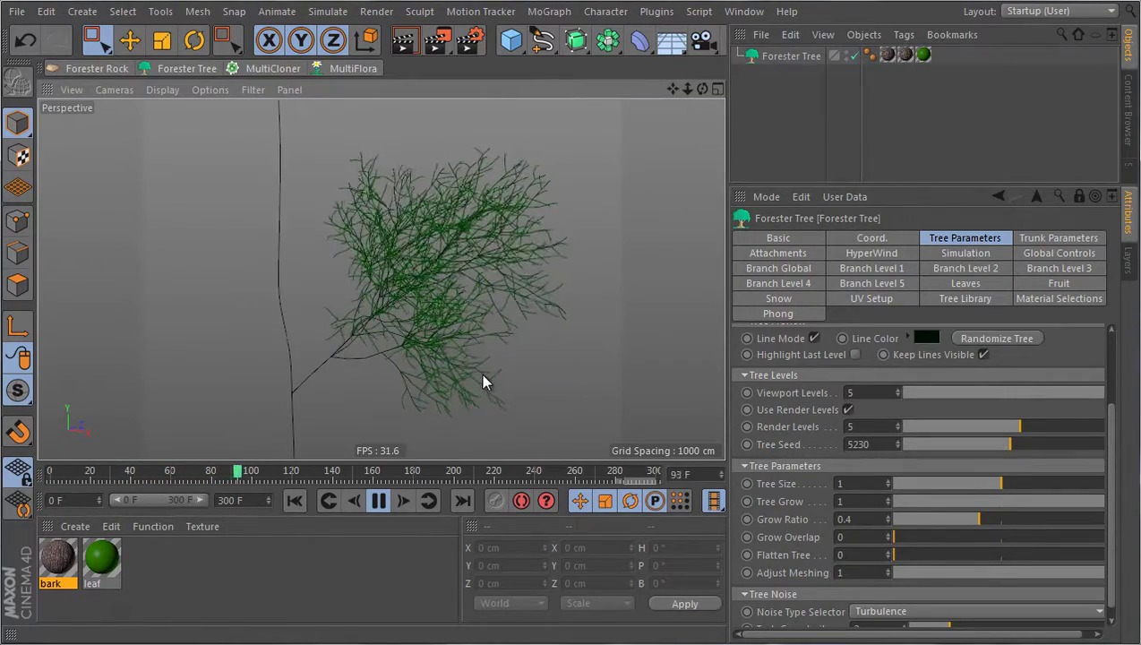
click(378, 500)
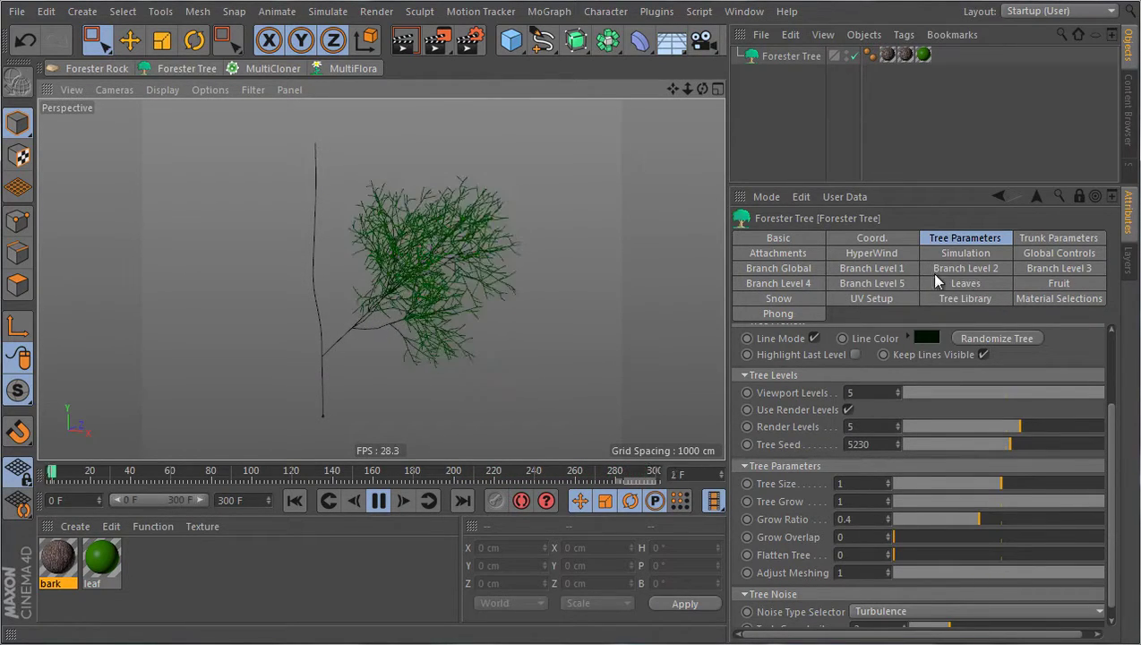
Set the directional Trunk Wind to 10 and Trunk Stiffness to 3 in the HyperWind settings while the animation plays
click(872, 254)
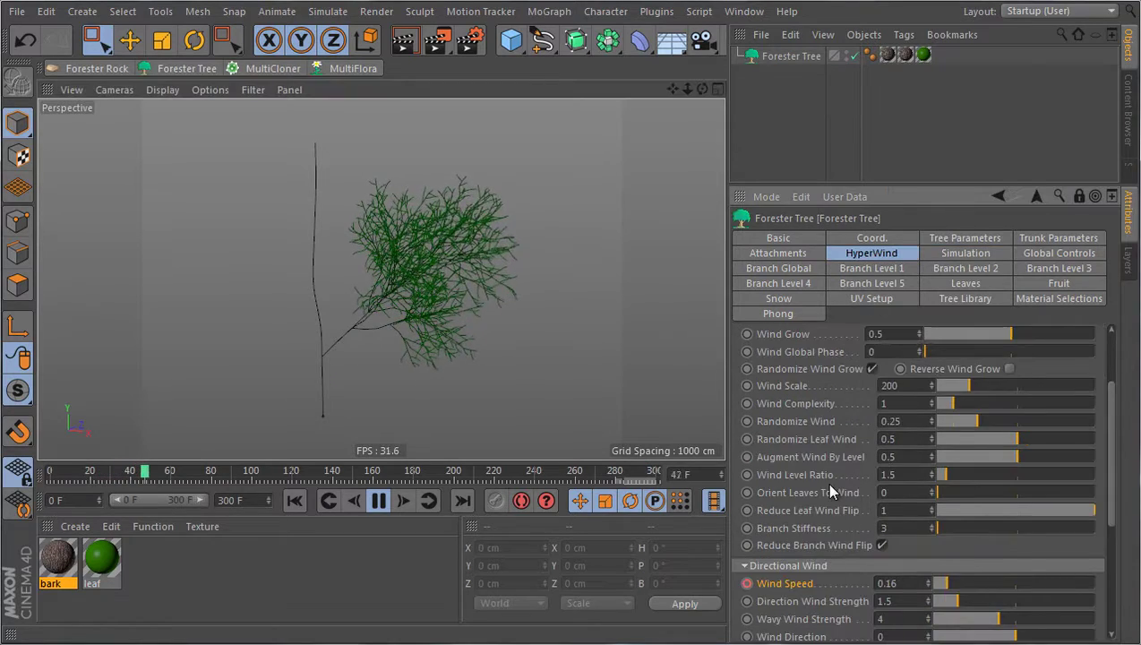
scroll(830, 488, down, 3)
scroll(825, 480, down, 1)
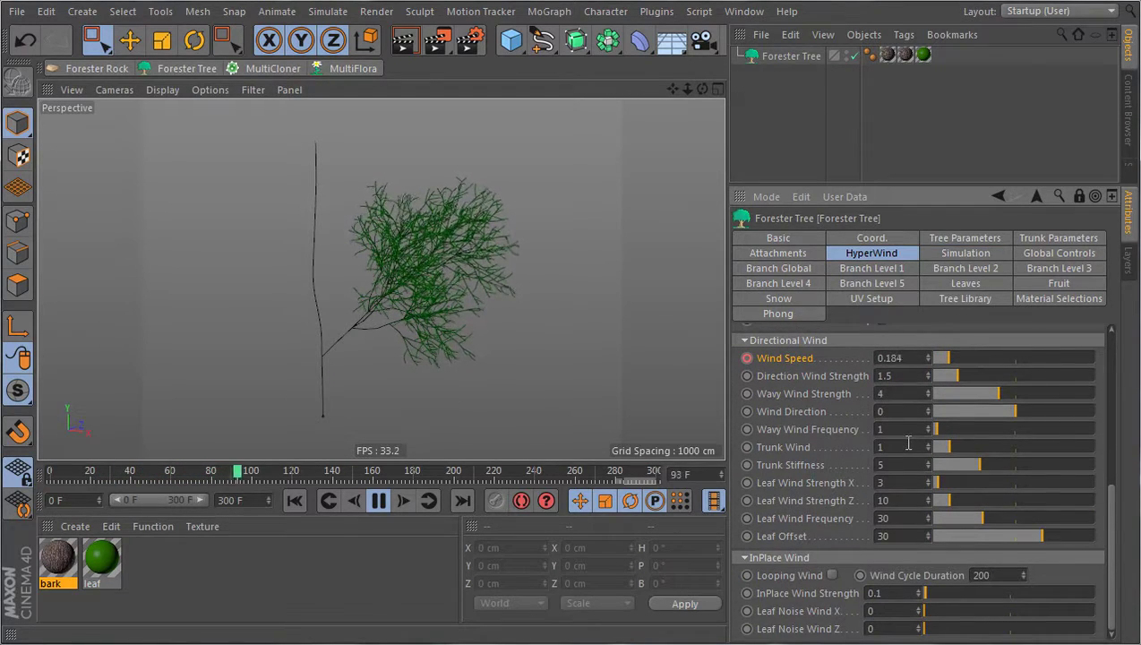
drag(943, 446, 1095, 447)
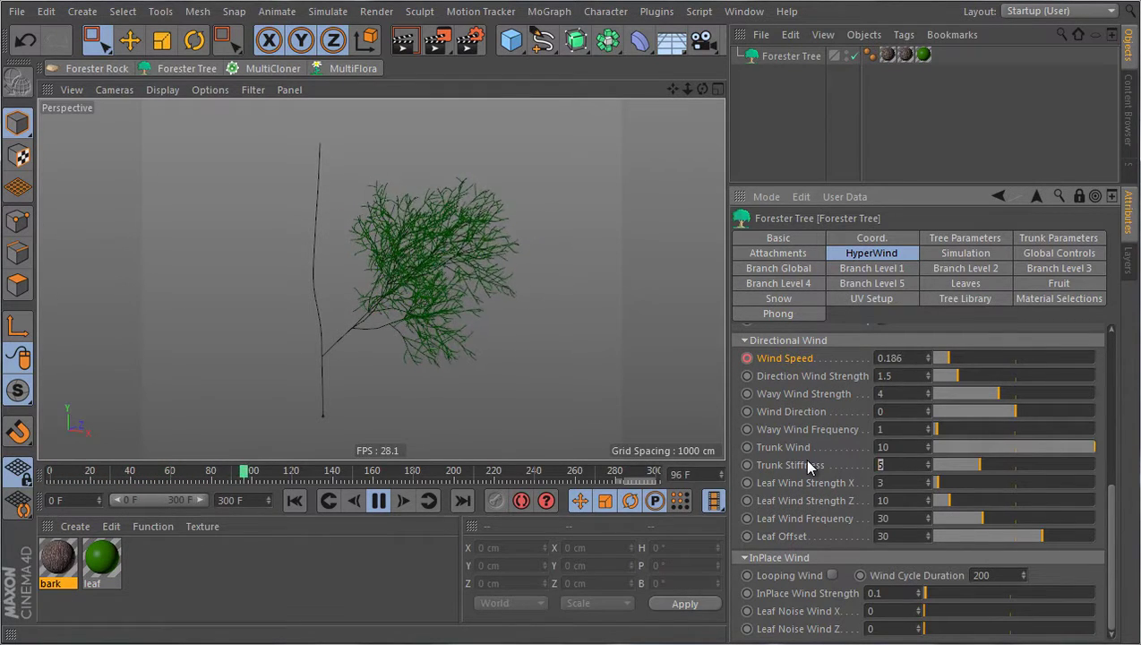
text(3)
key(Return)
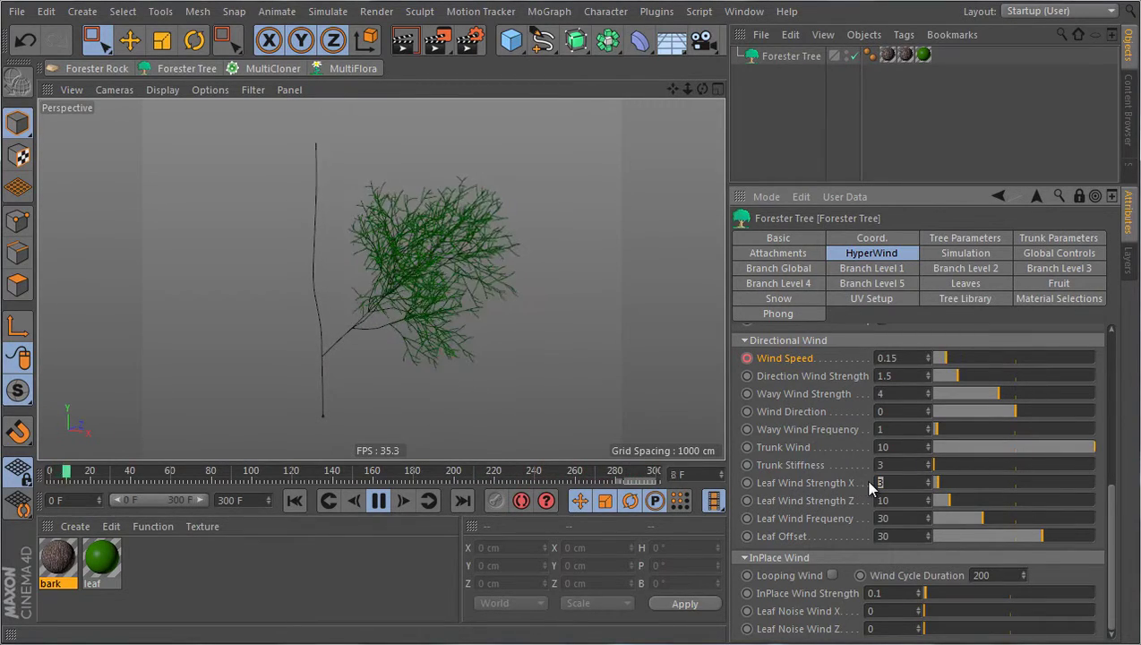
Set Leaf Wind Strength X to 10 and Leaf Wind Strength Z to 30, and preview the motion
text(10)
key(Tab)
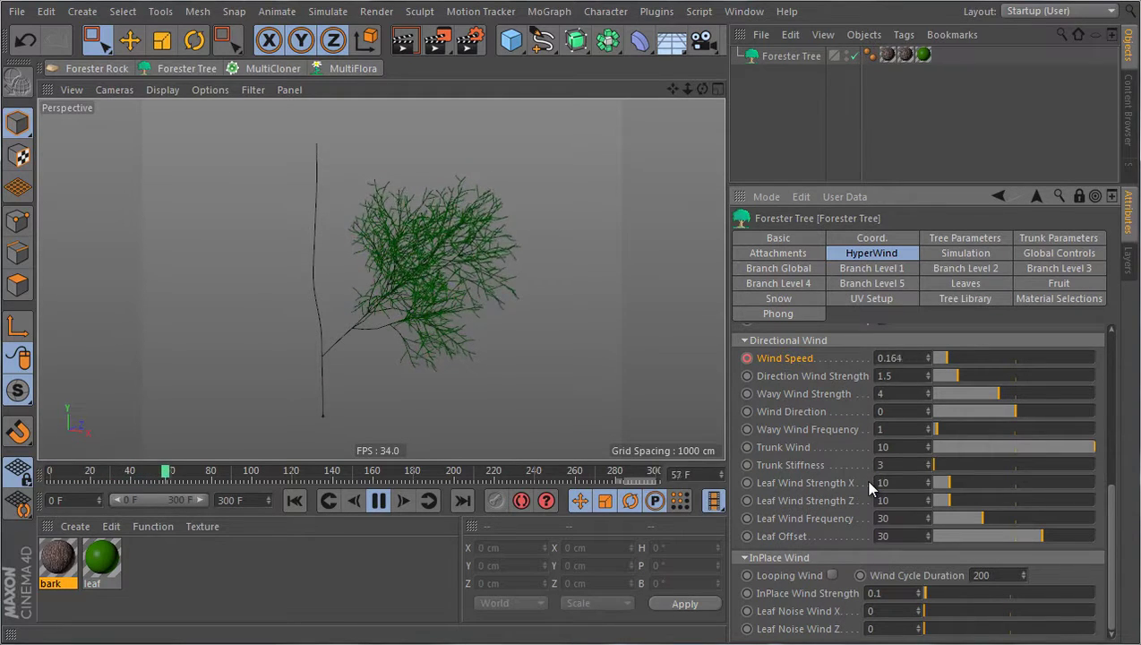
text(30)
key(Return)
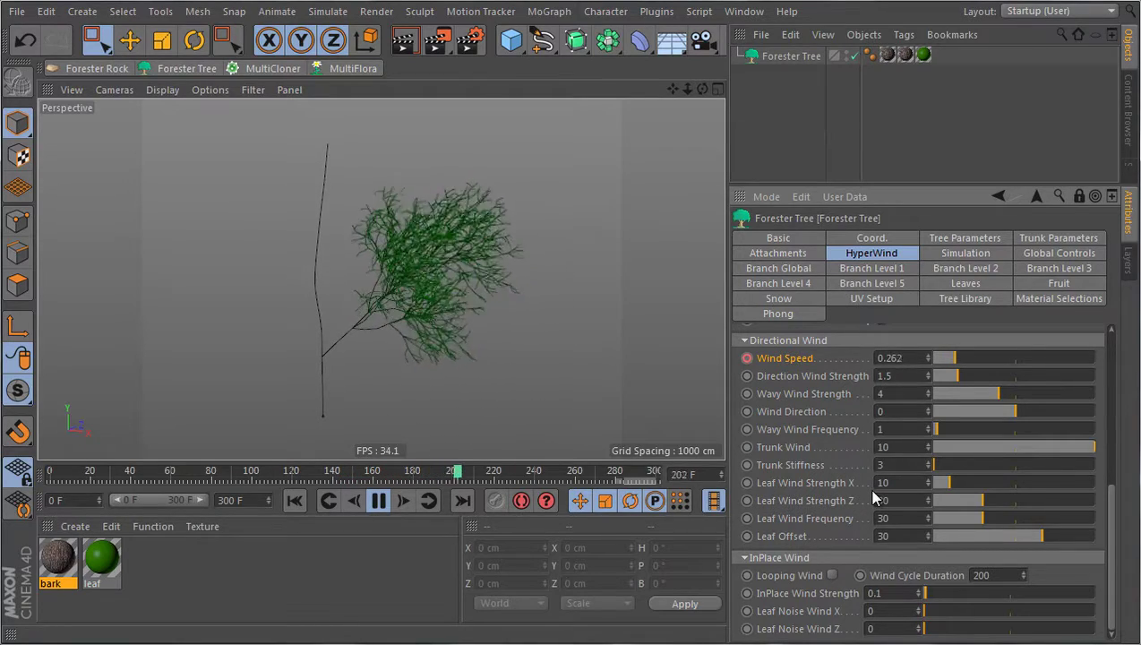
scroll(876, 500, up, 3)
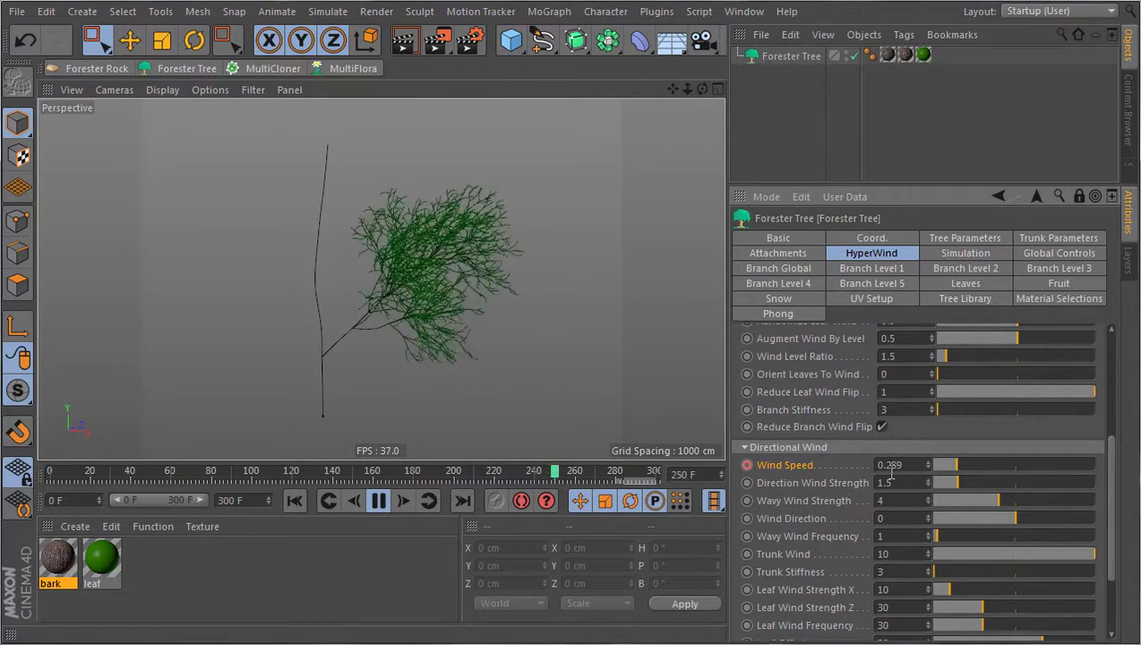
scroll(822, 394, up, 6)
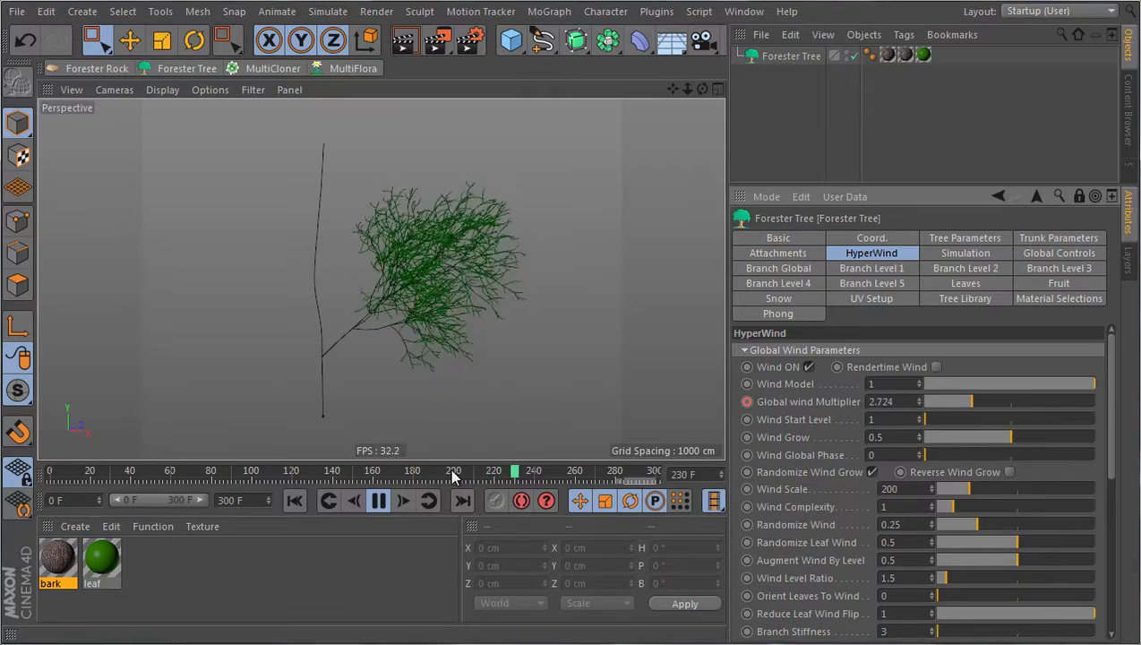
Stop the preview at frame 0 and set the Branch Level 1 Insertion Count to 15 to restore the full tree
click(378, 501)
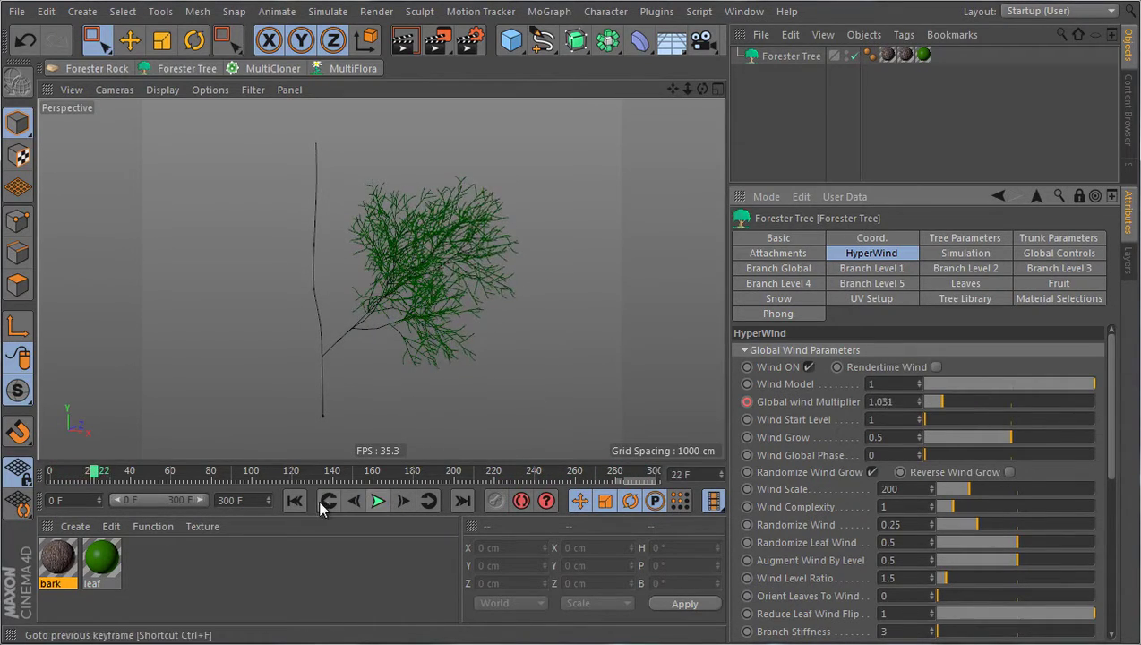
click(296, 503)
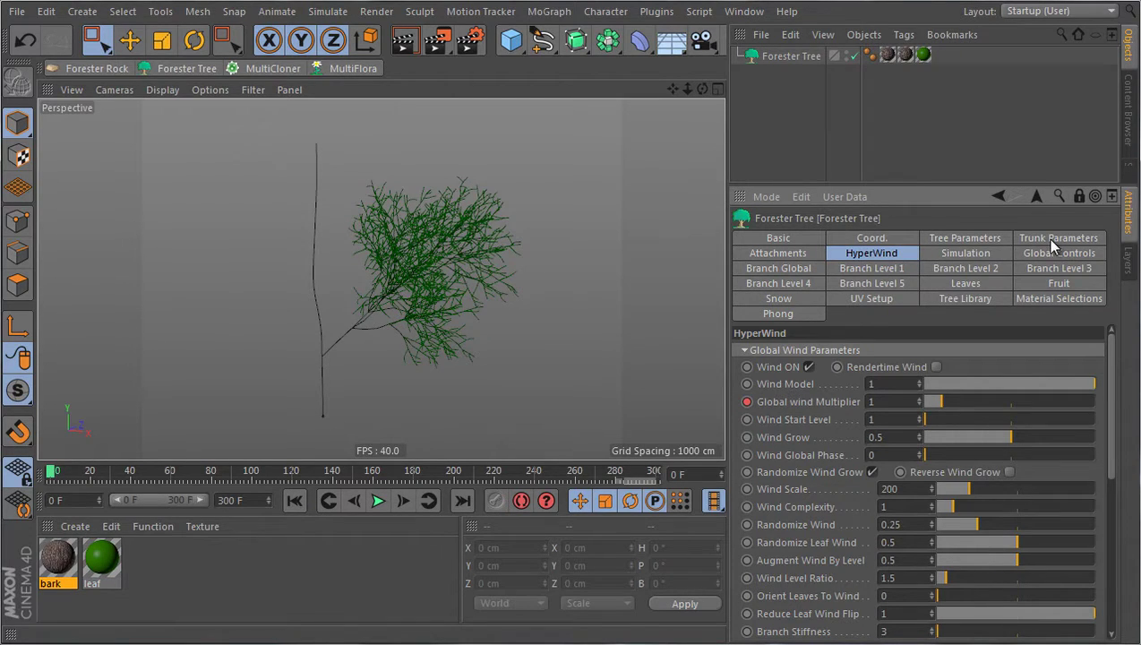
click(871, 269)
text(5)
key(Return)
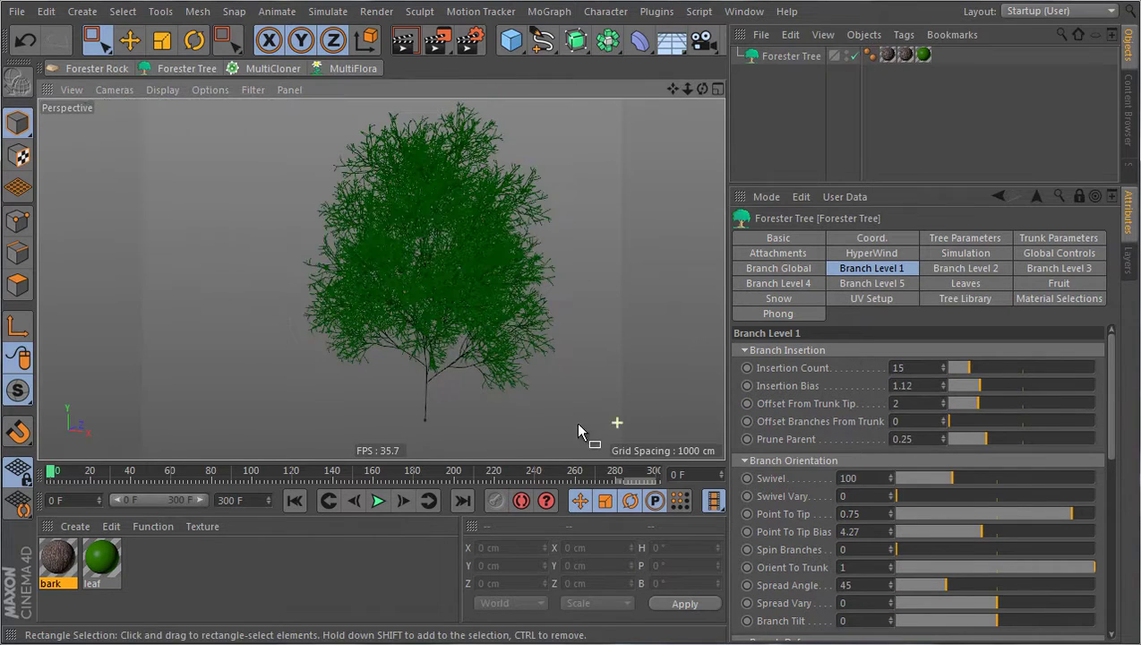